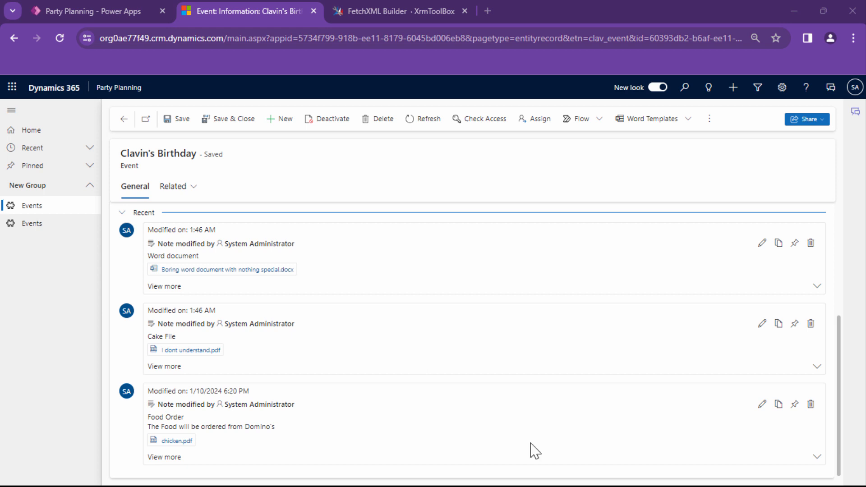
Look at the author information on the FetchXML Builder page of the XrmToolBox site
left_click(402, 18)
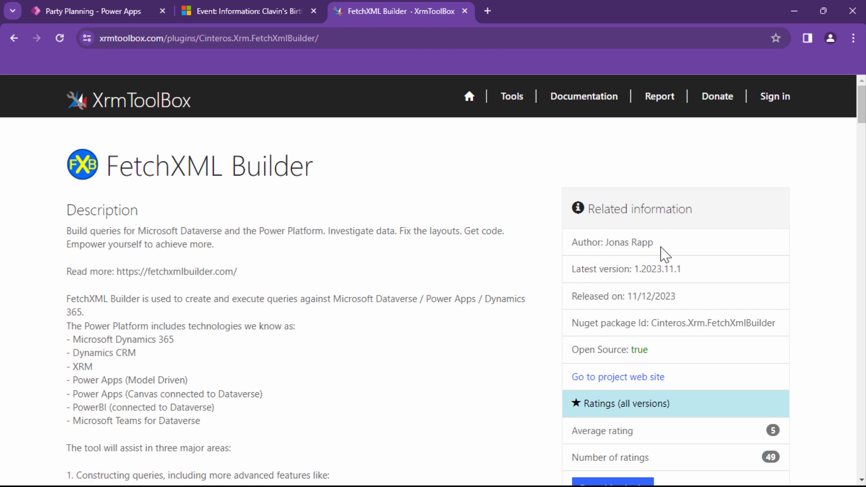
left_click_drag(659, 246, 605, 249)
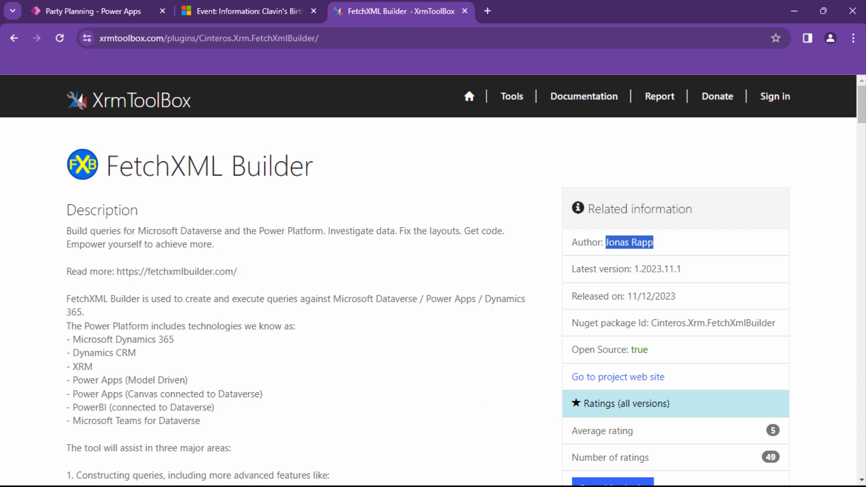
Launch XrmToolBox.exe from the XrmToolbox folder and start a new connection through Microsoft Login Control with the default configuration
key("alt+Tab")
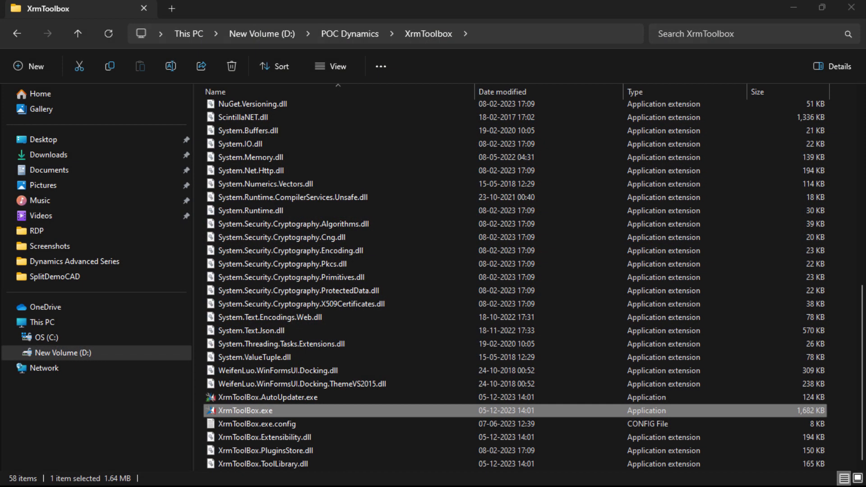
double_click(258, 412)
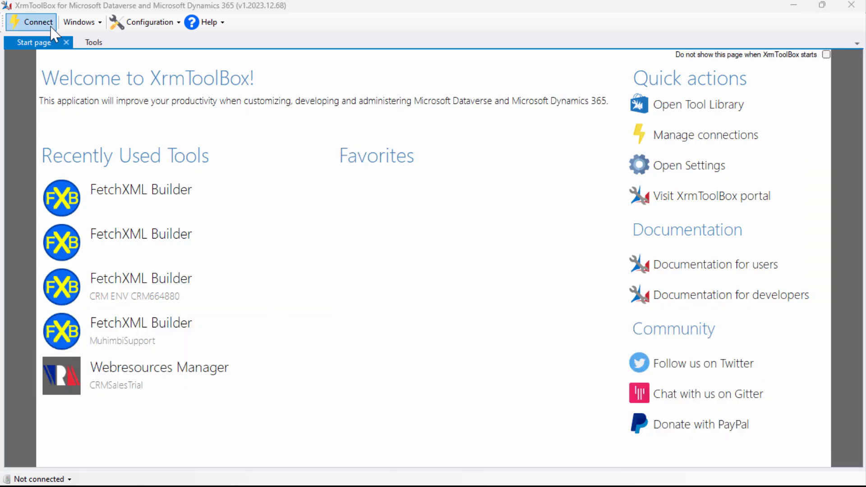
left_click(35, 21)
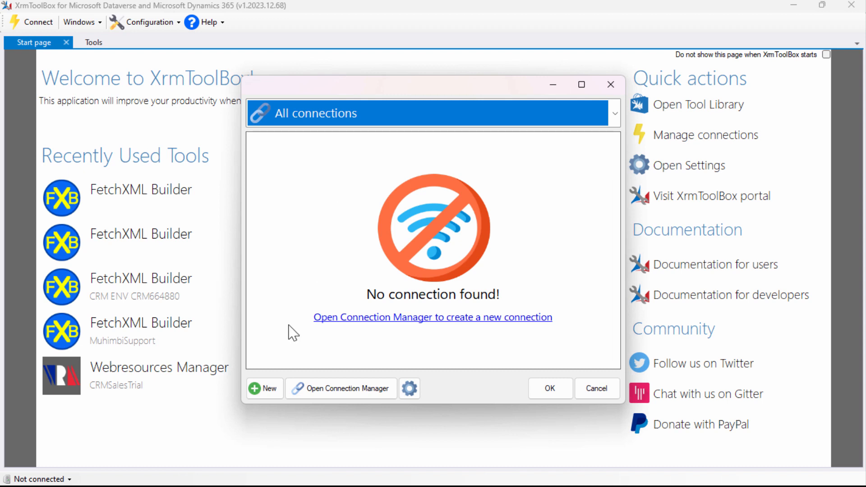
left_click(267, 396)
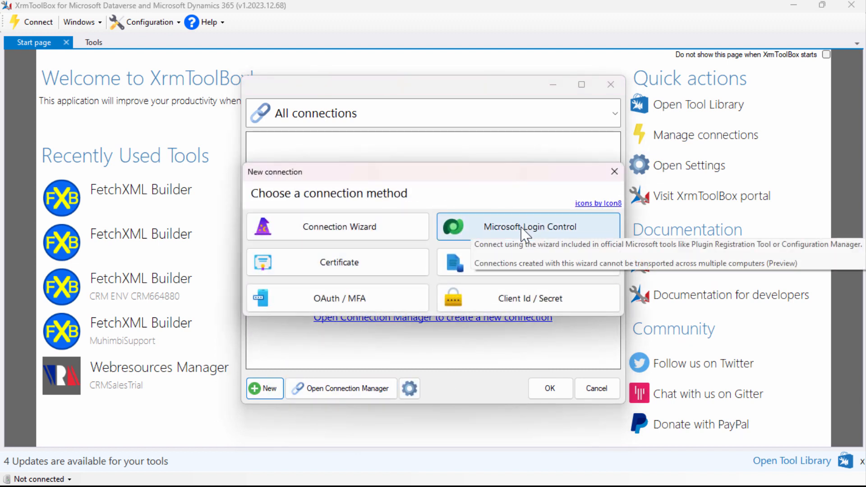
left_click(524, 232)
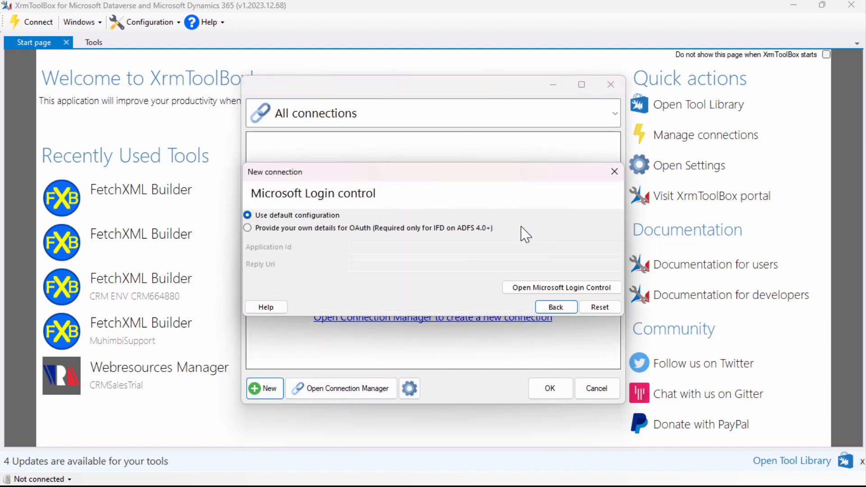
left_click(535, 289)
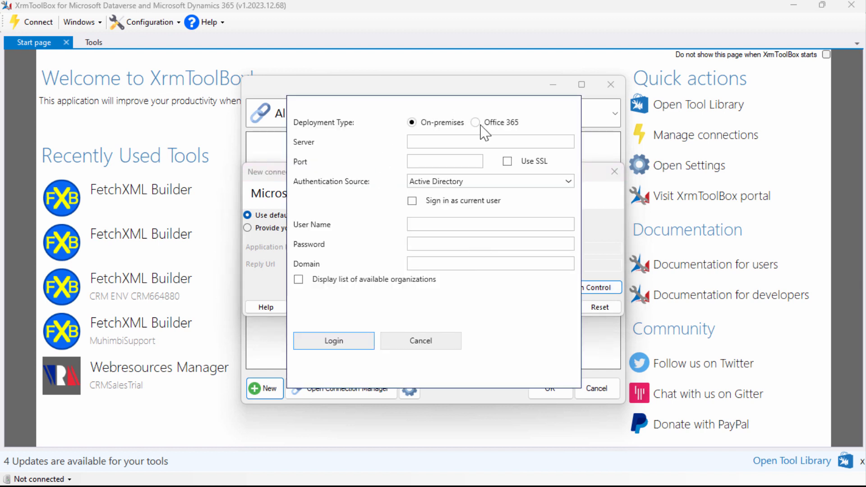
Sign in with the Office 365 deployment type, showing advanced options and entering the account's user name and password
left_click(476, 123)
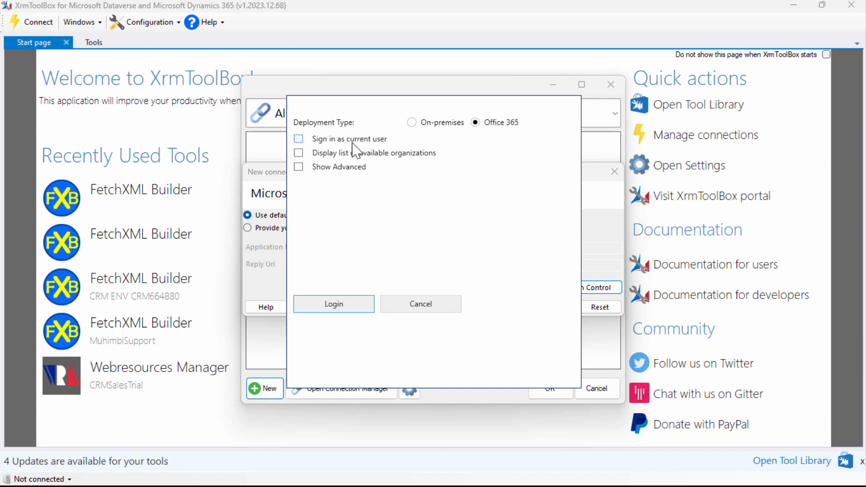
left_click(341, 168)
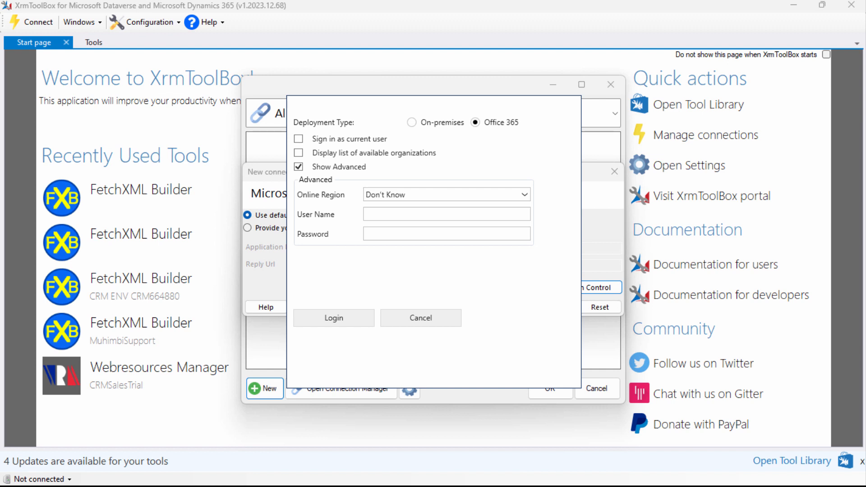
left_click(419, 216)
key("ctrl+v")
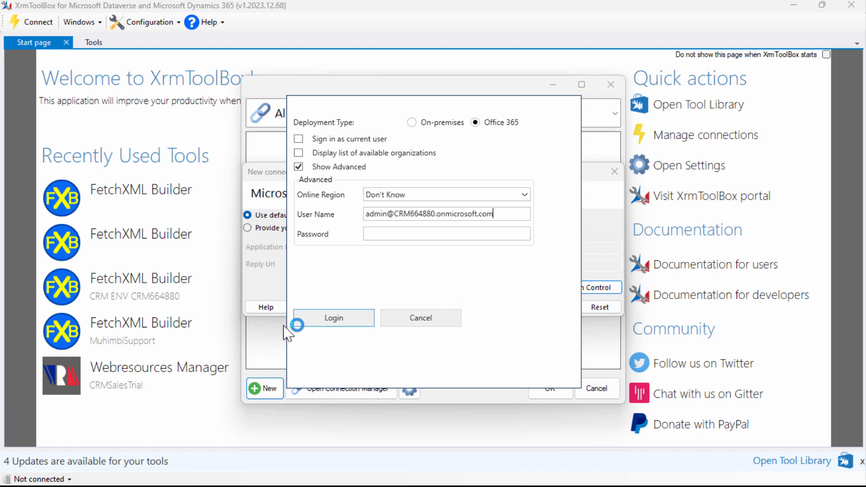
left_click(441, 233)
key("ctrl+v")
left_click(350, 321)
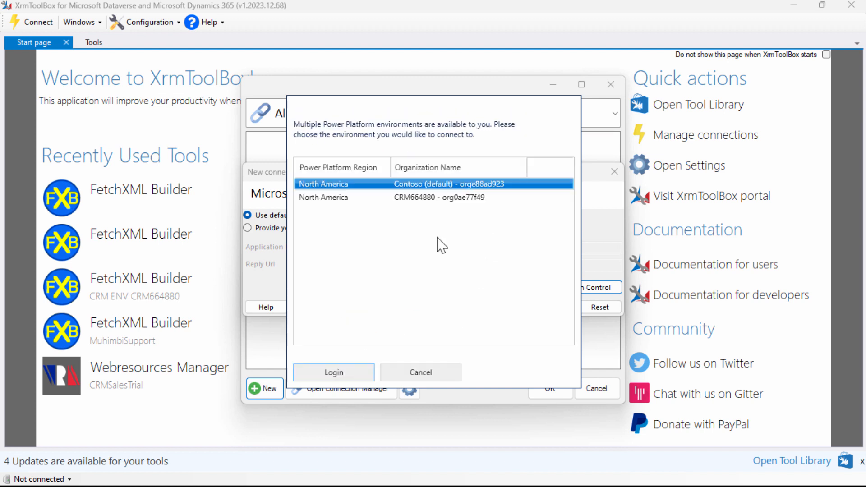
Log in to the Contoso (default) environment, name the connection "CRN Default" and connect with it
left_click(336, 373)
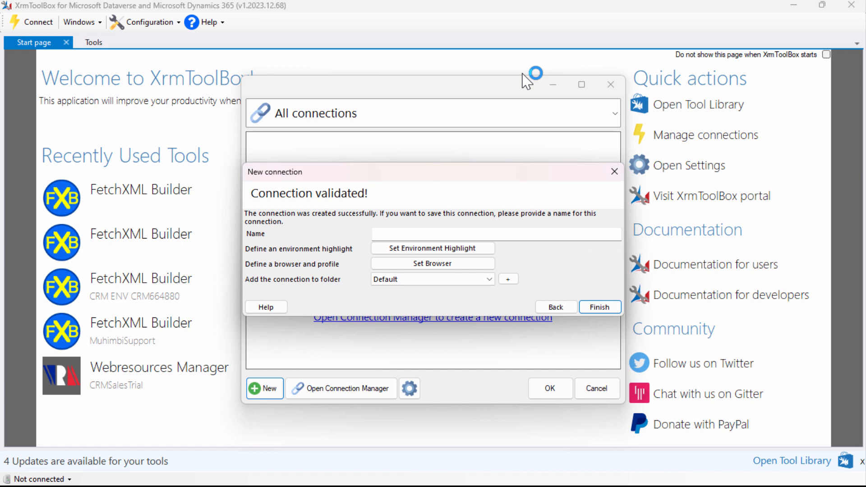
left_click(484, 234)
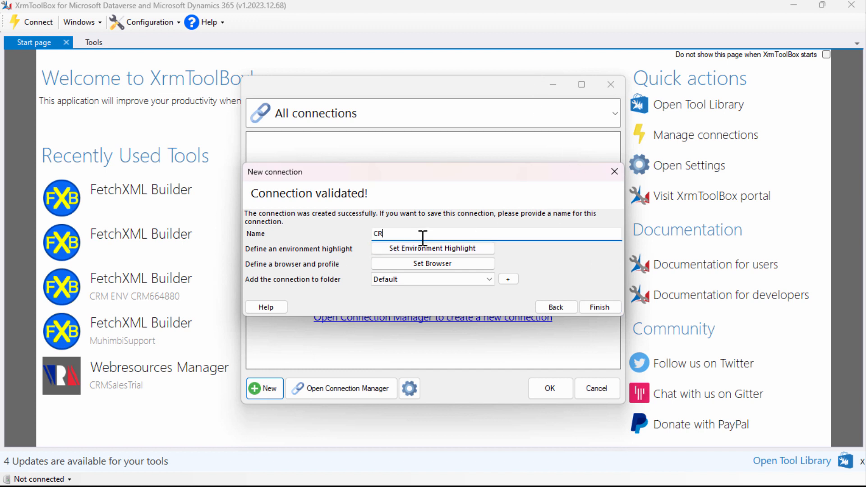
type("CRN Default")
left_click(595, 309)
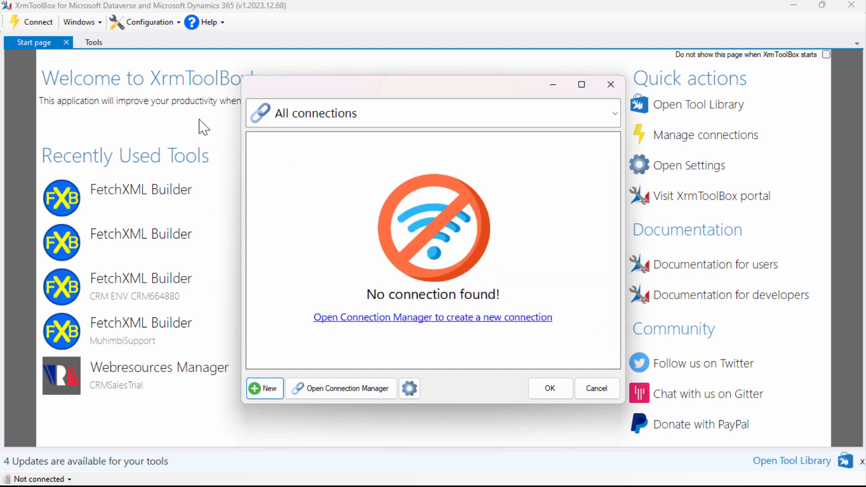
left_click(558, 386)
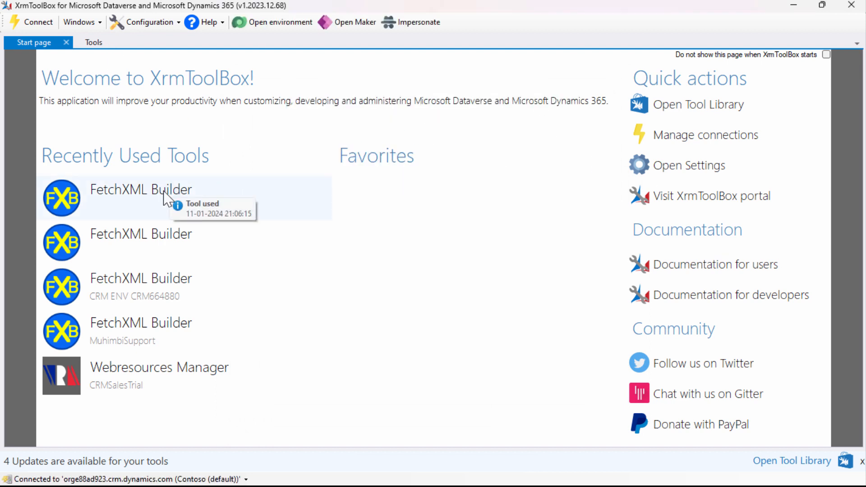
Open the most recently used FetchXML Builder with the CRN Default connection
left_click(163, 197)
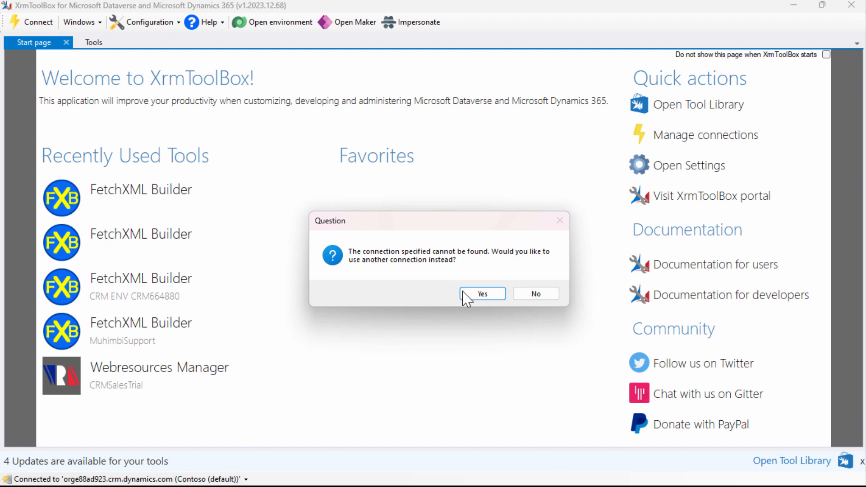
left_click(493, 297)
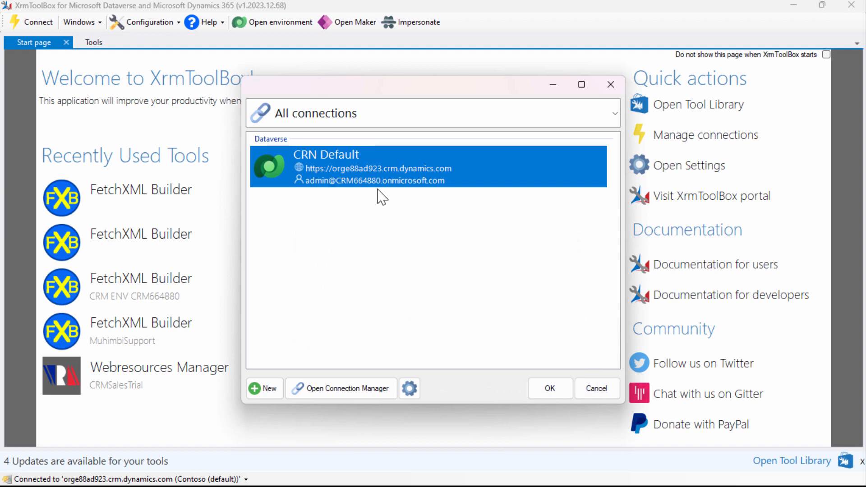
left_click(550, 388)
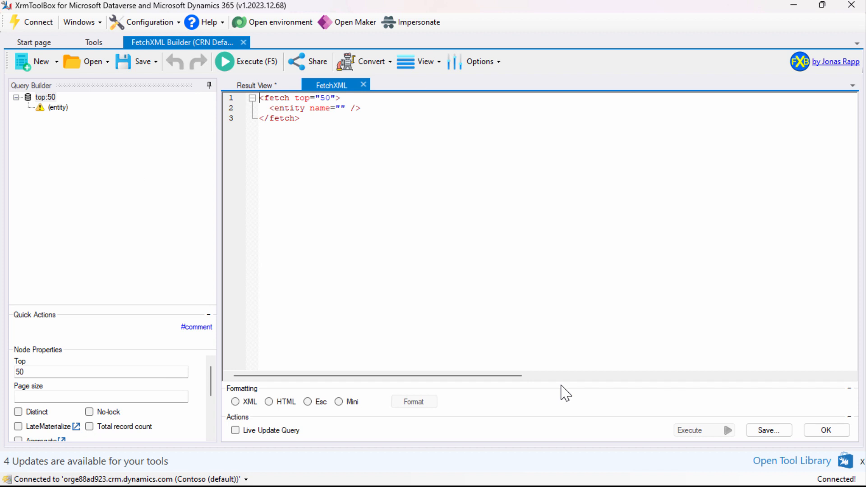
Select the query's entity node and browse the available entity names
left_click(53, 114)
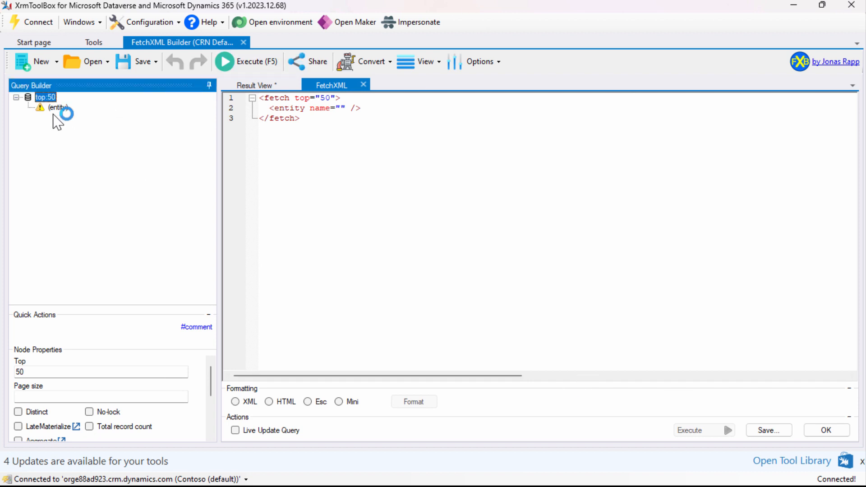
left_click(58, 109)
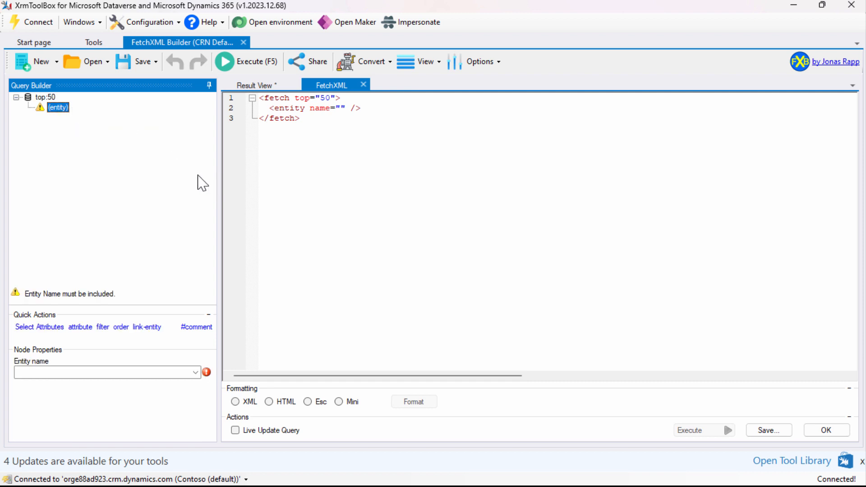
left_click(195, 372)
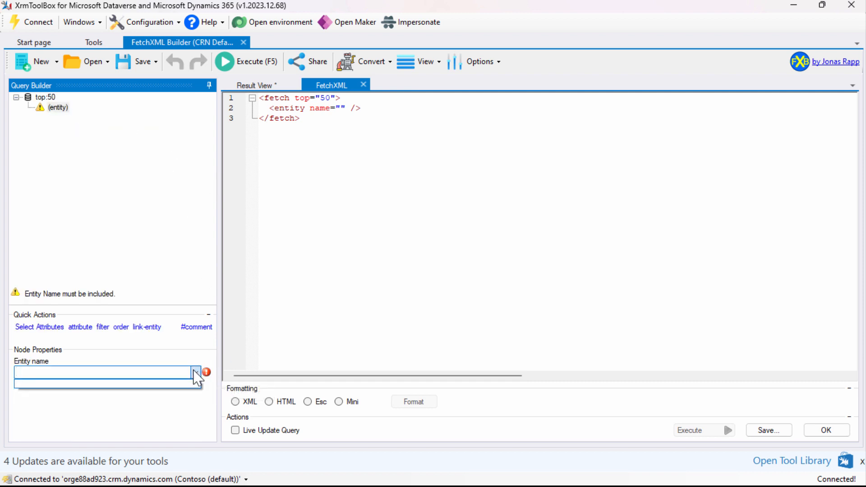
left_click(196, 373)
left_click(59, 107)
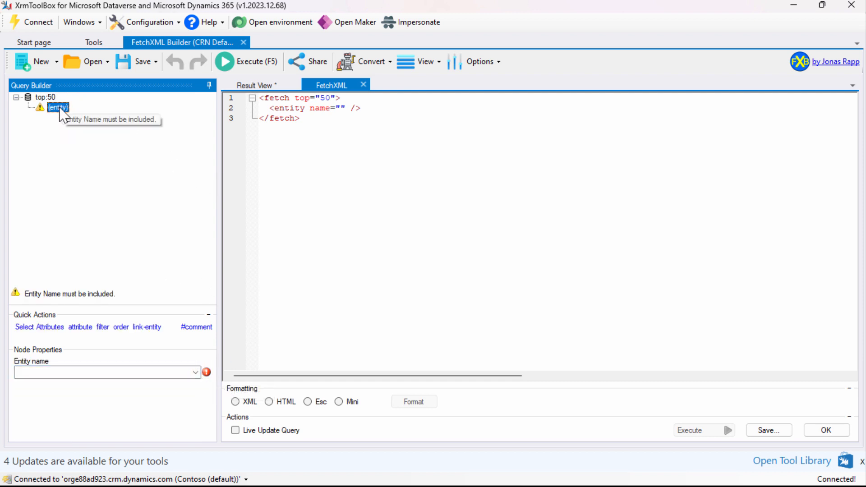
left_click(195, 373)
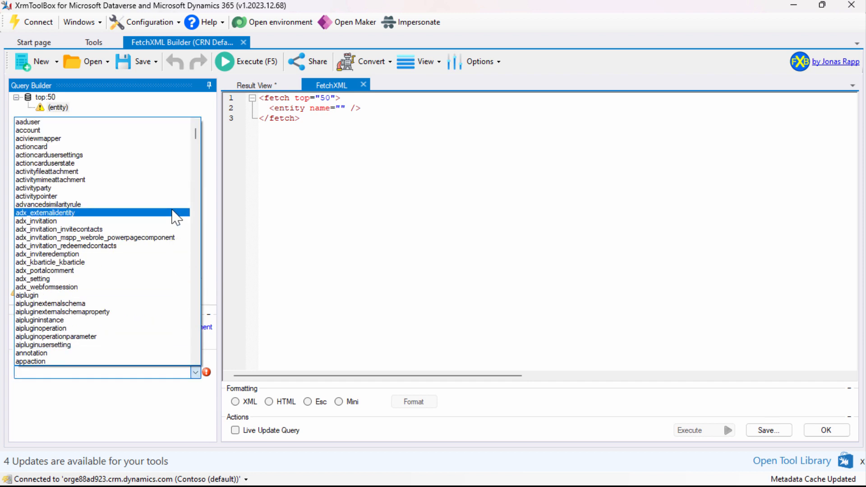
scroll(176, 218, "down", 1)
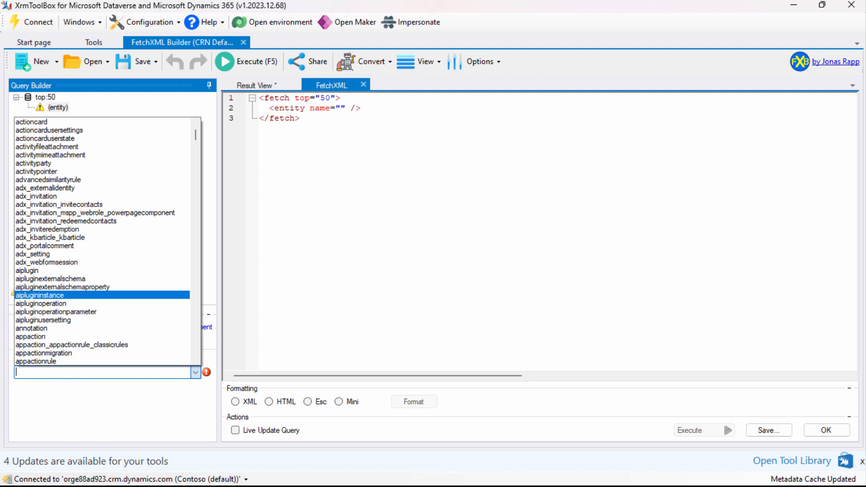
Search the entity names for the custom event table, trying "eve", "clav_event" and "clav"
type("eve")
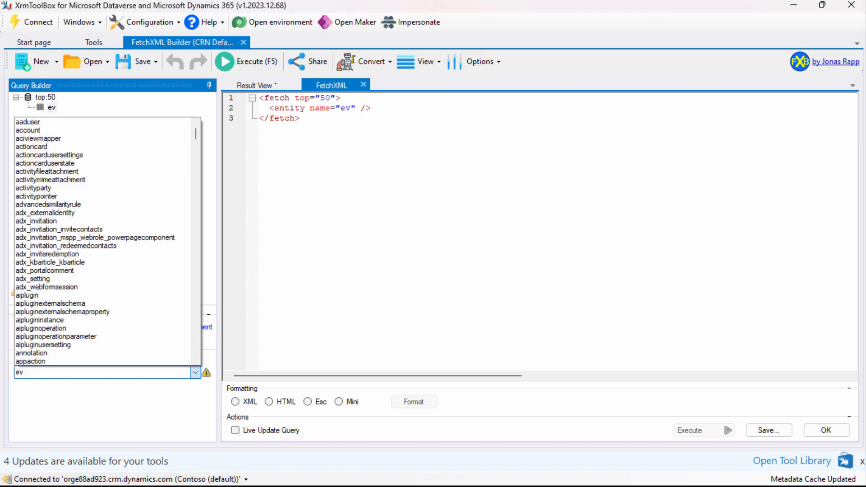
key("BackSpace")
key("BackSpace")
key("BackSpace")
type("clav_eve")
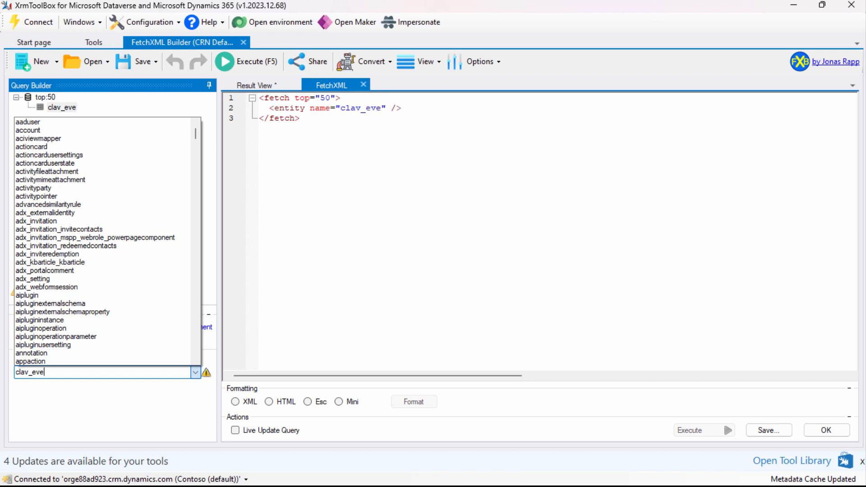
type("nt")
key("BackSpace")
key("BackSpace")
key("BackSpace")
key("BackSpace")
key("BackSpace")
key("BackSpace")
key("BackSpace")
key("BackSpace")
key("BackSpace")
key("BackSpace")
type("cl")
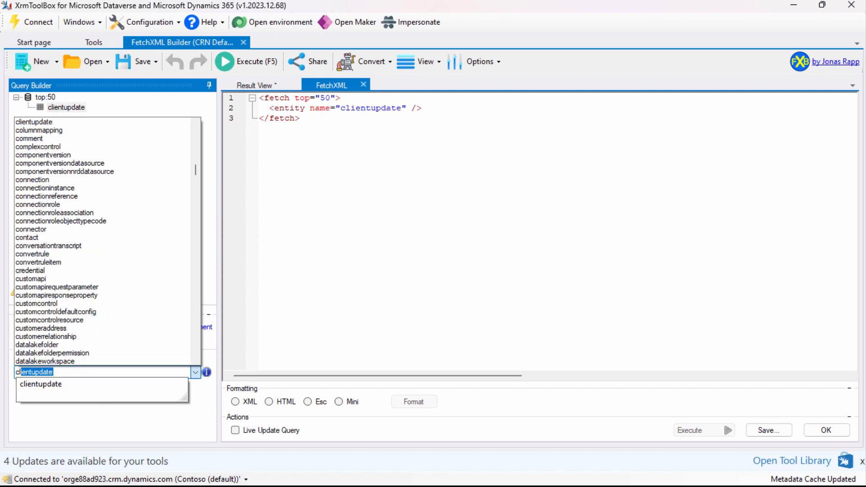
type("av")
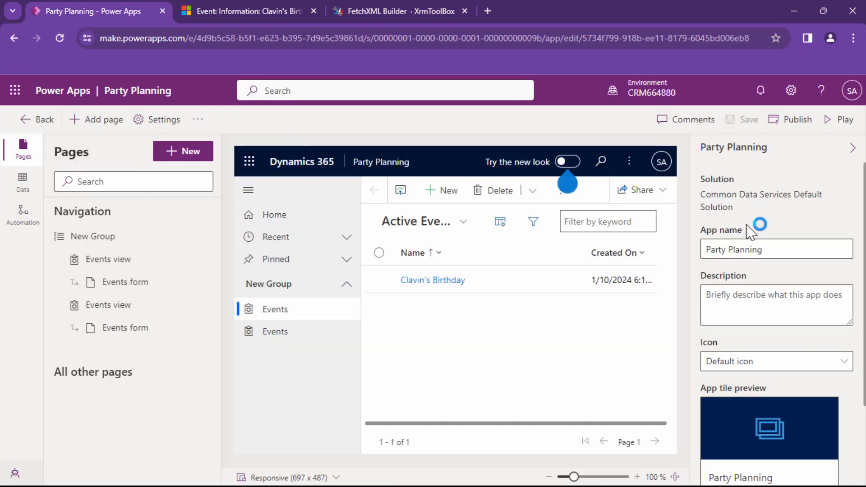
Switch to Power Apps in the browser and check which environment the Party Planning app belongs to
left_click(661, 103)
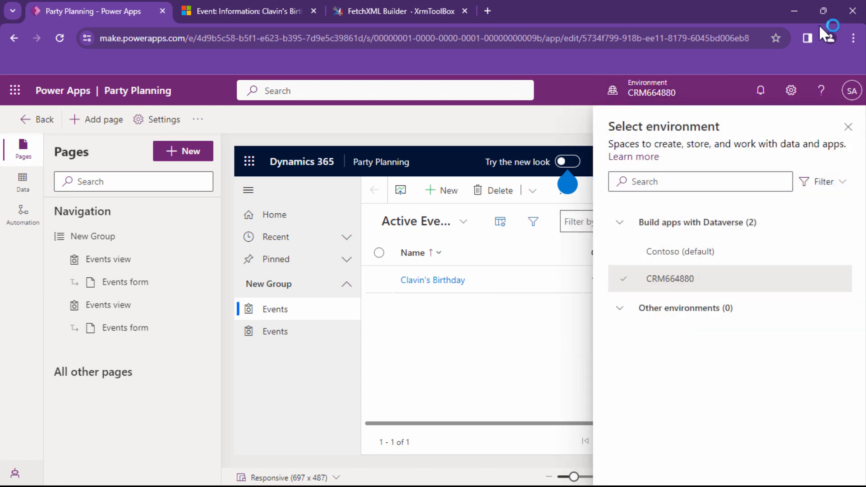
left_click(791, 12)
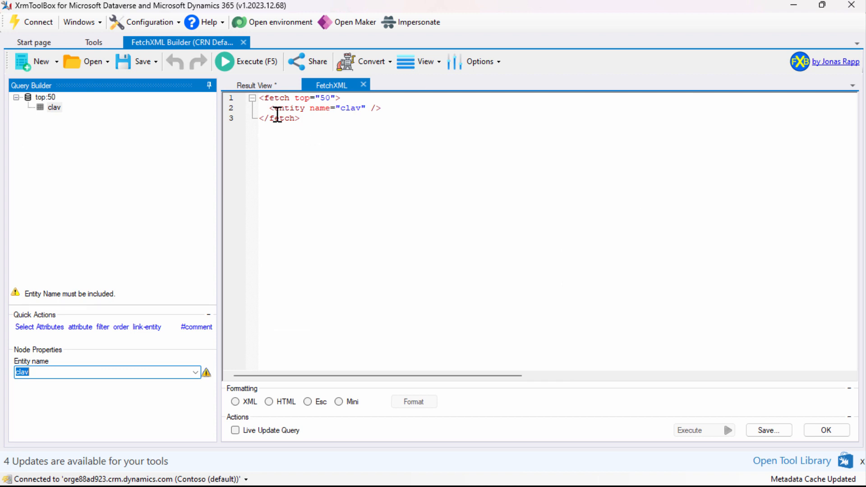
Start a new Dataverse connection through Microsoft Login Control with the default configuration
left_click(33, 24)
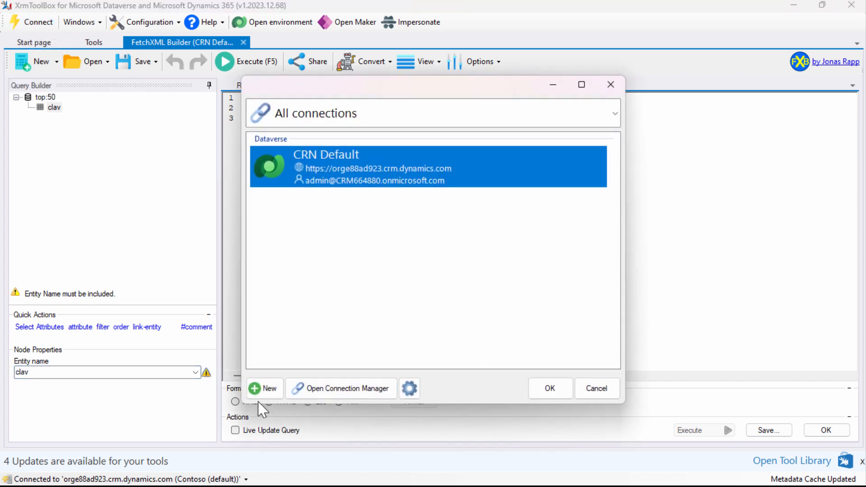
left_click(266, 388)
left_click(496, 244)
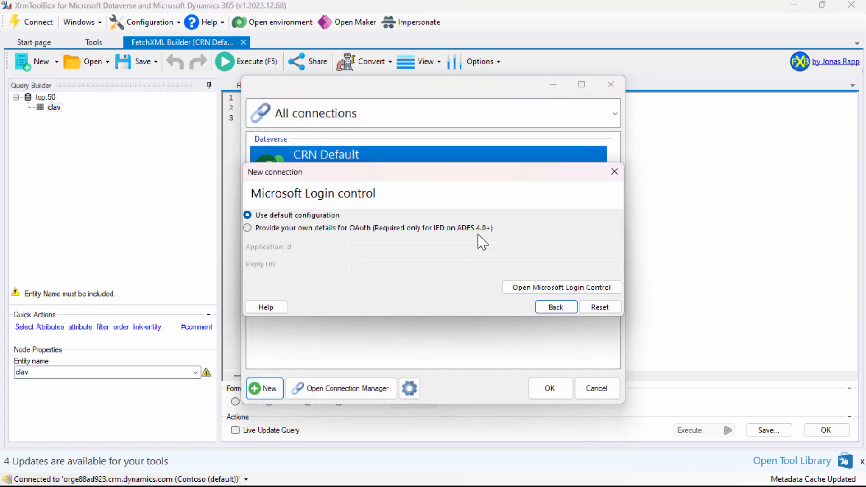
left_click(567, 289)
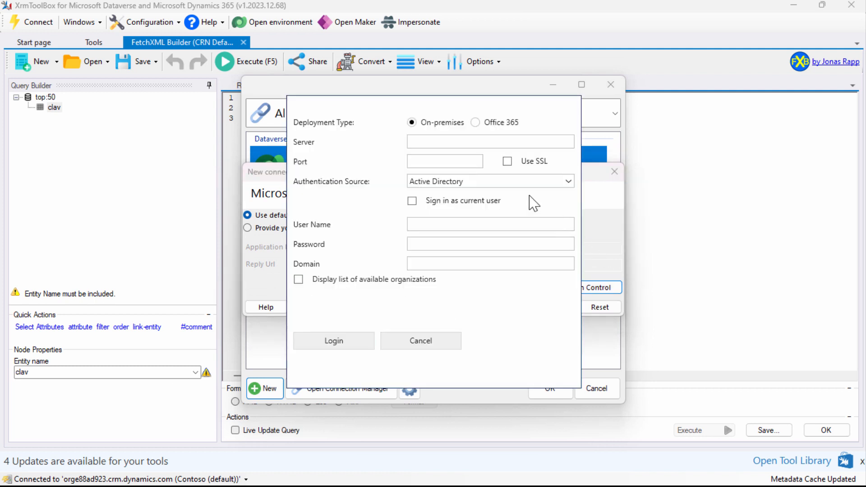
Sign in as Office 365 with advanced options shown, using the account's user name and password, and choose the CRM664880 environment
left_click(500, 124)
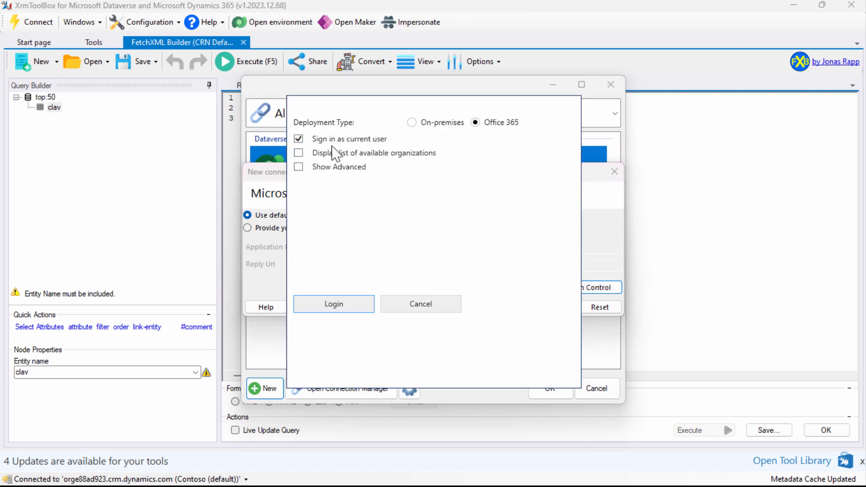
left_click(333, 170)
left_click(411, 214)
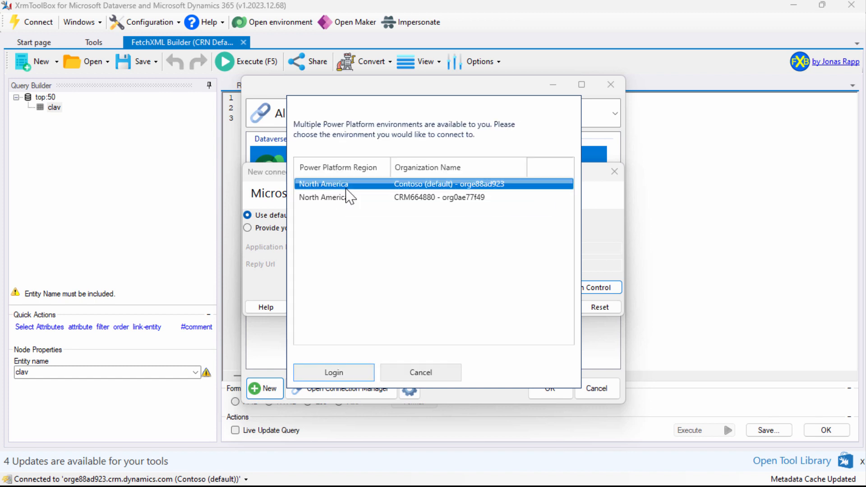
left_click(346, 194)
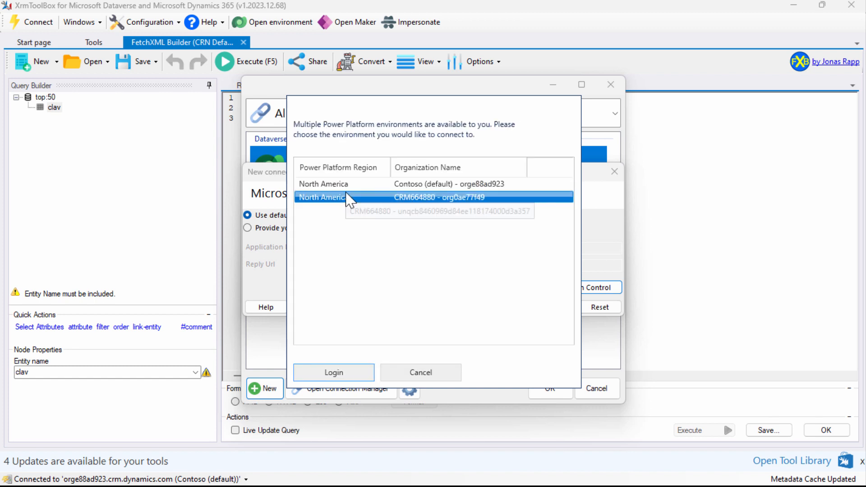
left_click(332, 375)
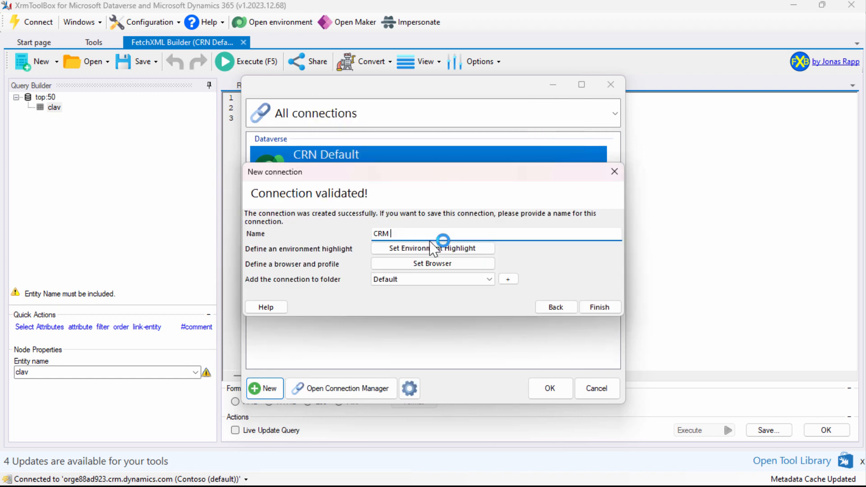
Name the new connection "CRM Not Default", save it and connect with it
type("fault")
left_click(598, 308)
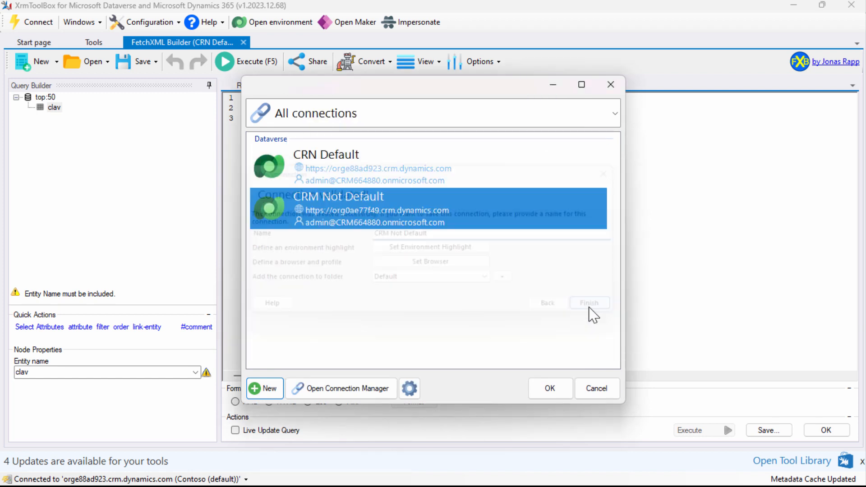
left_click(550, 388)
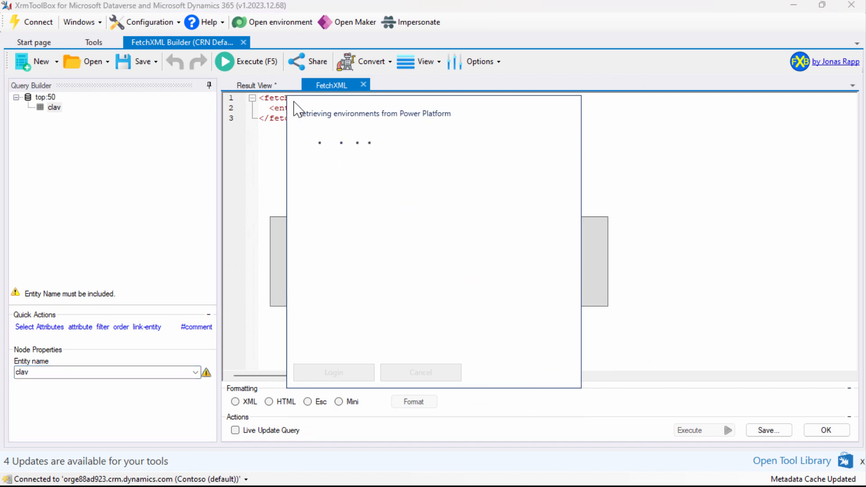
Set the query's entity name to clav_event
left_click(195, 372)
scroll(160, 300, "down", 2)
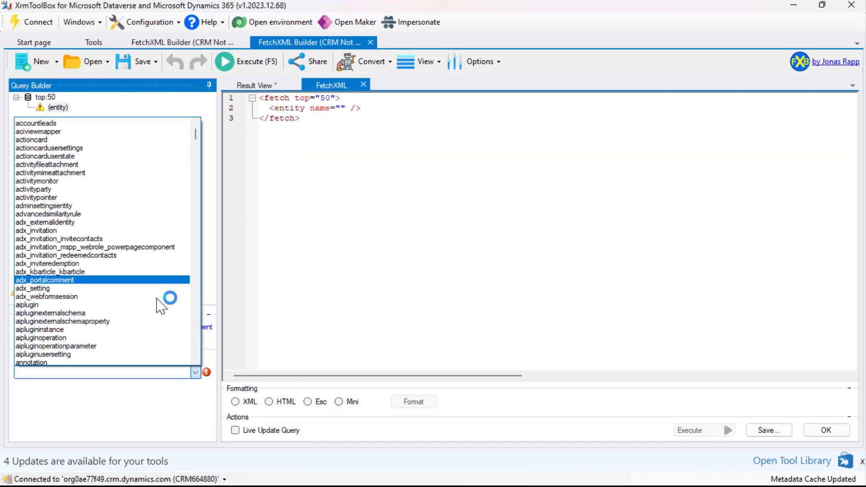
type("clav_event")
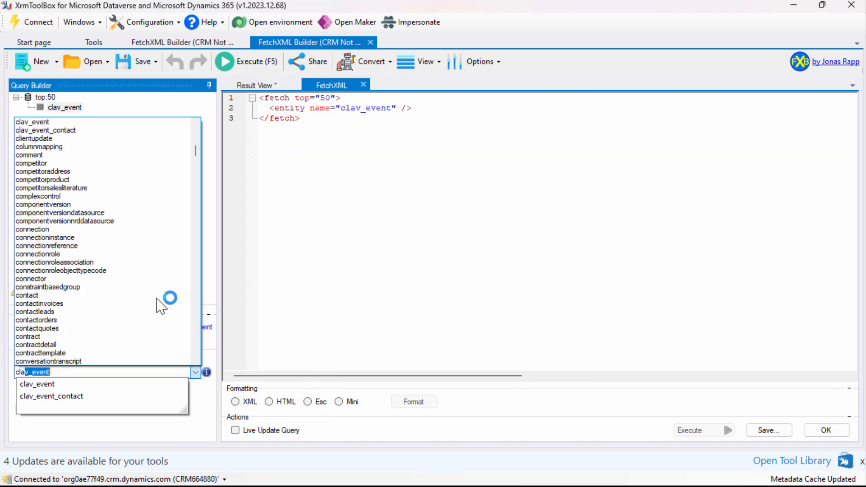
left_click(67, 385)
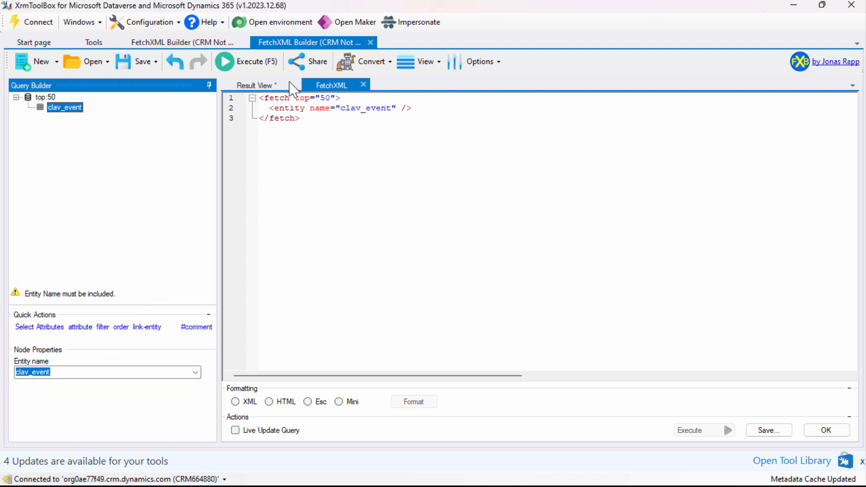
Run the event query and examine the returned record's columns, including clav_name
left_click(228, 62)
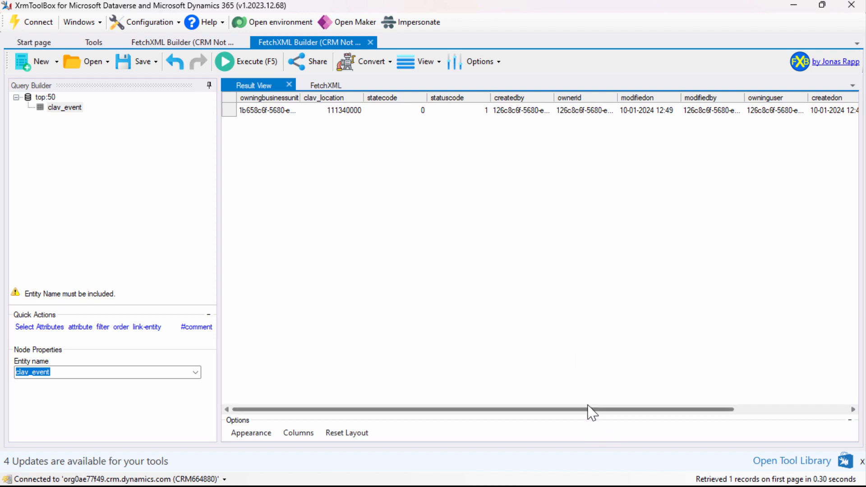
left_click_drag(590, 409, 727, 410)
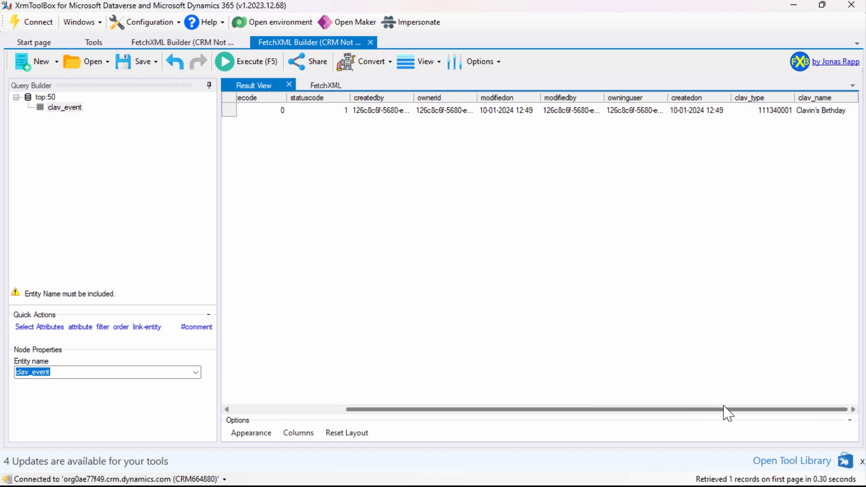
left_click(821, 115)
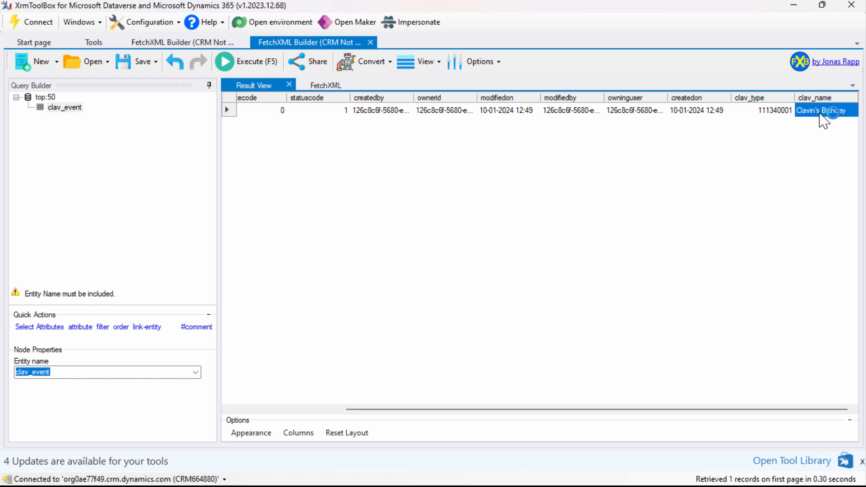
left_click_drag(518, 410, 369, 412)
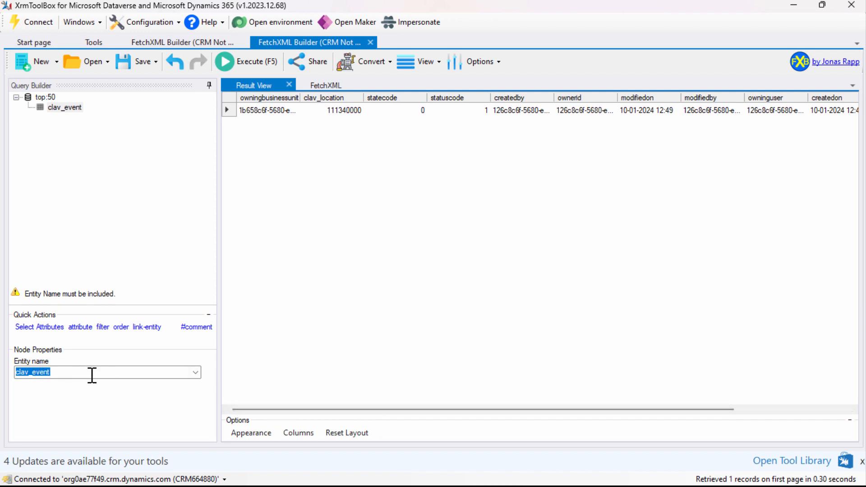
Browse the entity names from the beginning and change the query's entity to the annotation table
left_click(195, 373)
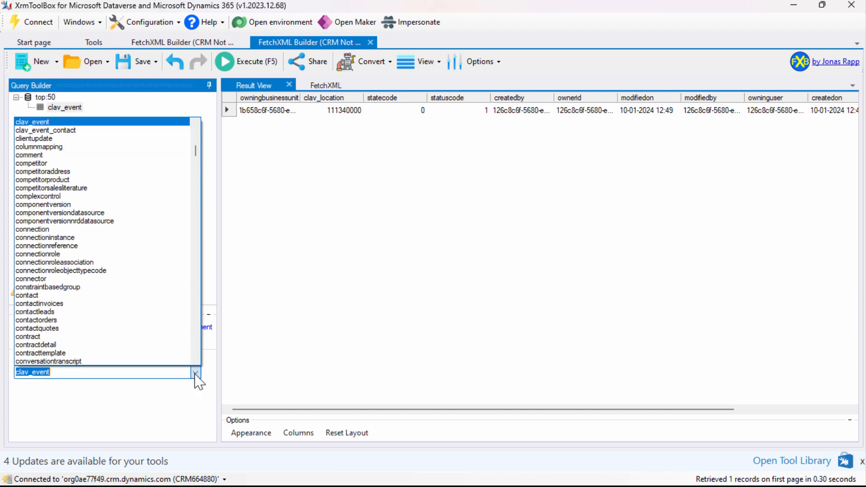
scroll(122, 219, "up", 6)
scroll(121, 212, "up", 5)
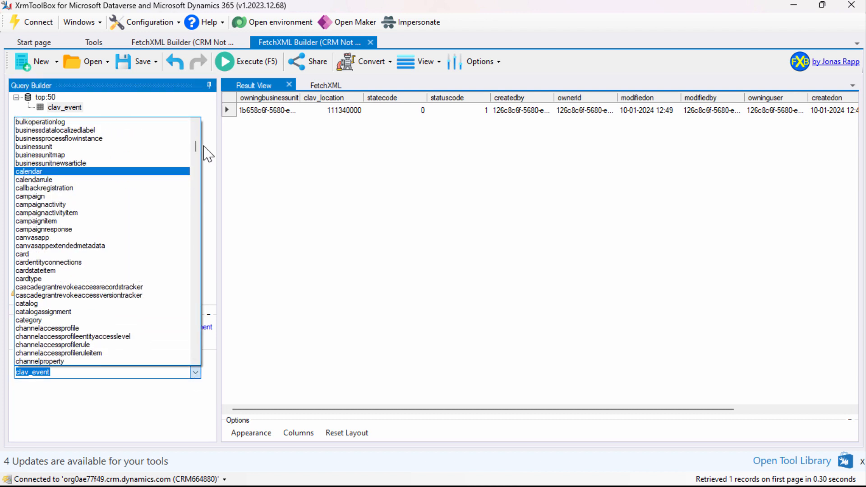
left_click_drag(195, 139, 195, 127)
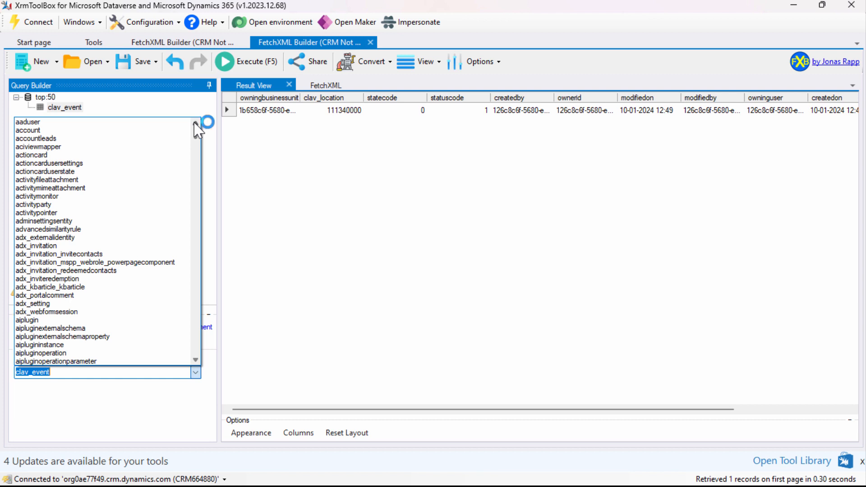
key("BackSpace")
type("Annotation")
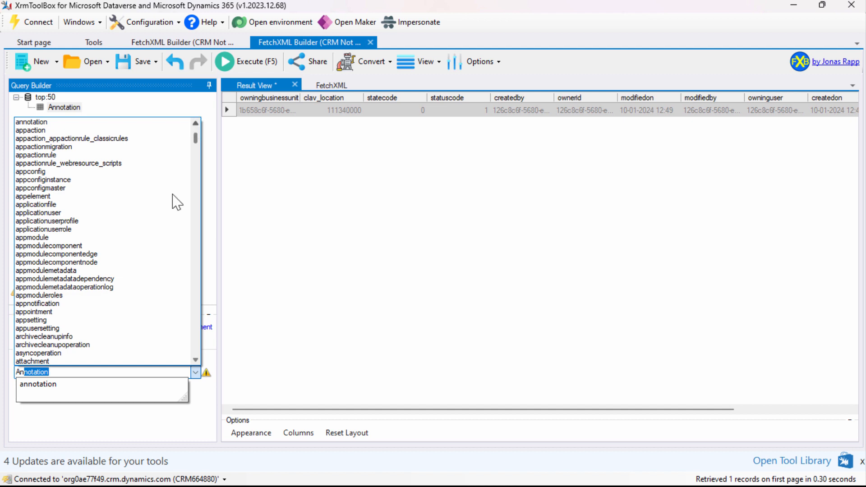
left_click(51, 382)
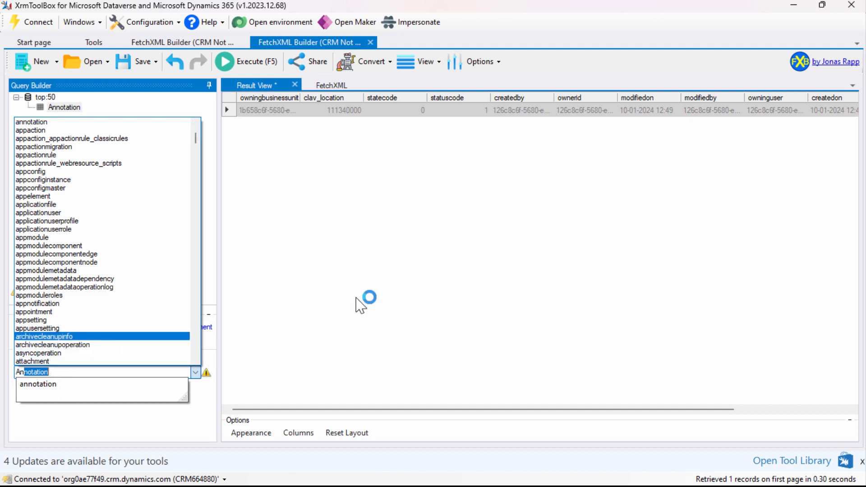
Correct the first letter of the entity name so it reads "annotation" in lowercase
left_click(7, 371)
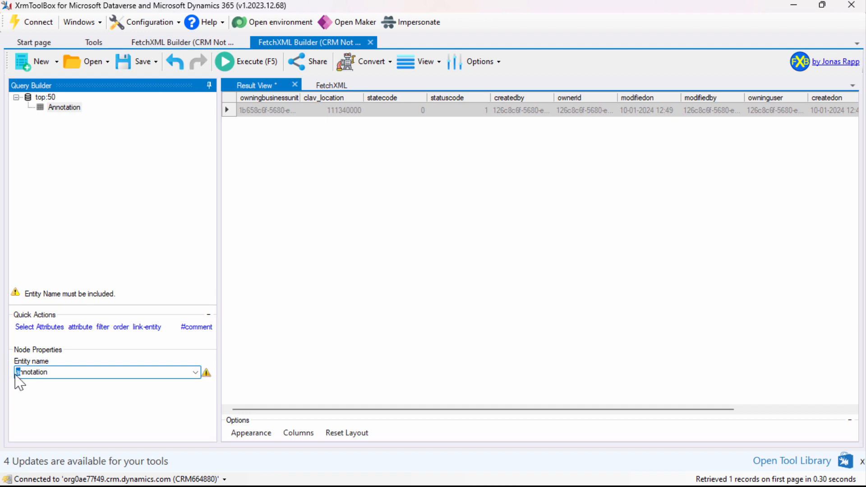
left_click(538, 227)
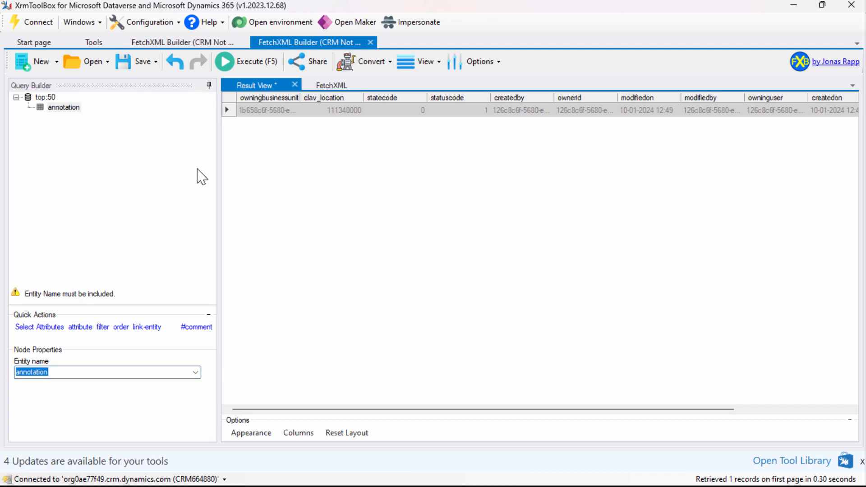
left_click(21, 378)
left_click(20, 373)
key("BackSpace")
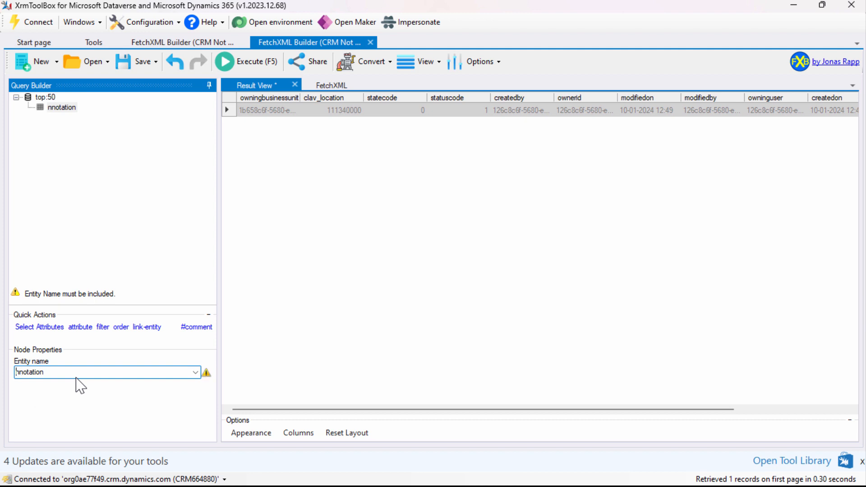
type("A")
left_click(540, 215)
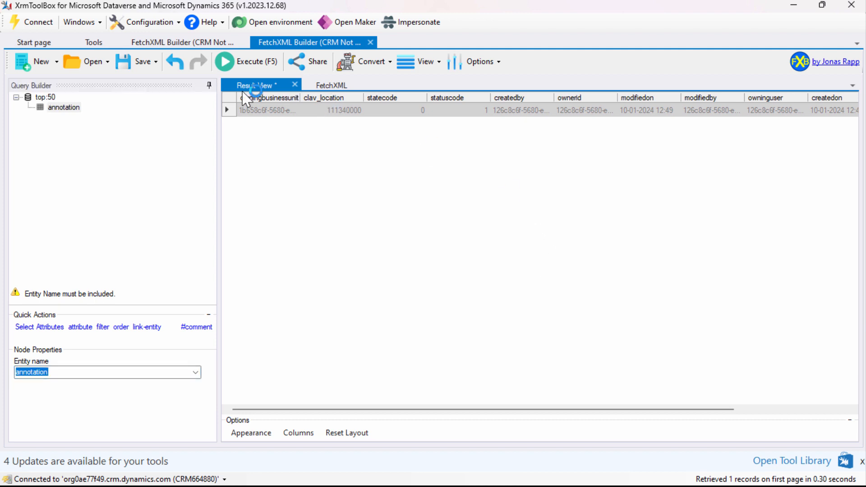
Run the annotation query, check the clav_event entries under objecttypecode and widen the filename column to read the file names
left_click(224, 62)
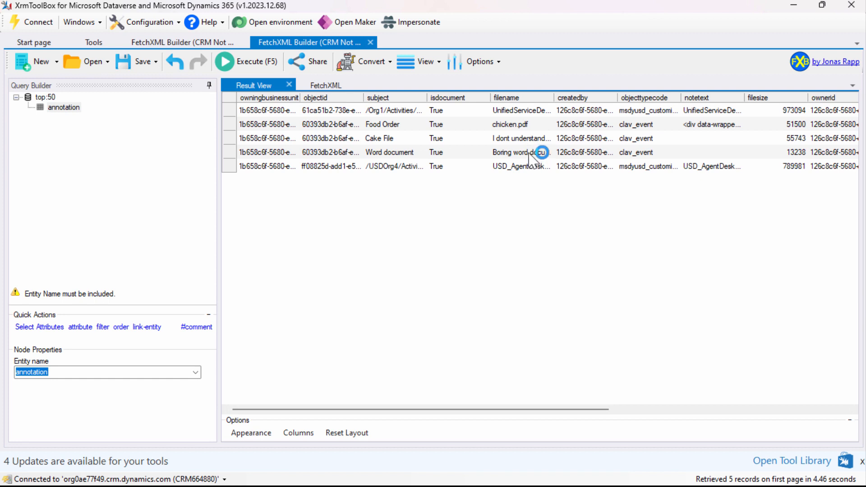
left_click(641, 128)
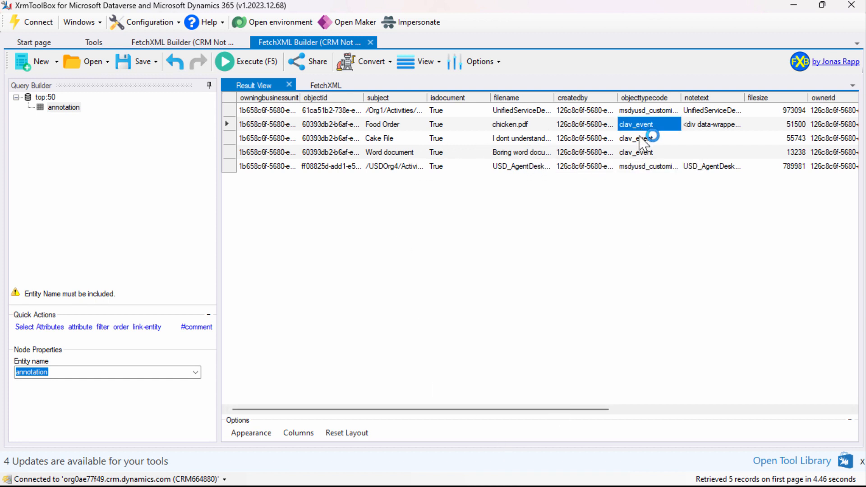
left_click(638, 137)
left_click(639, 151)
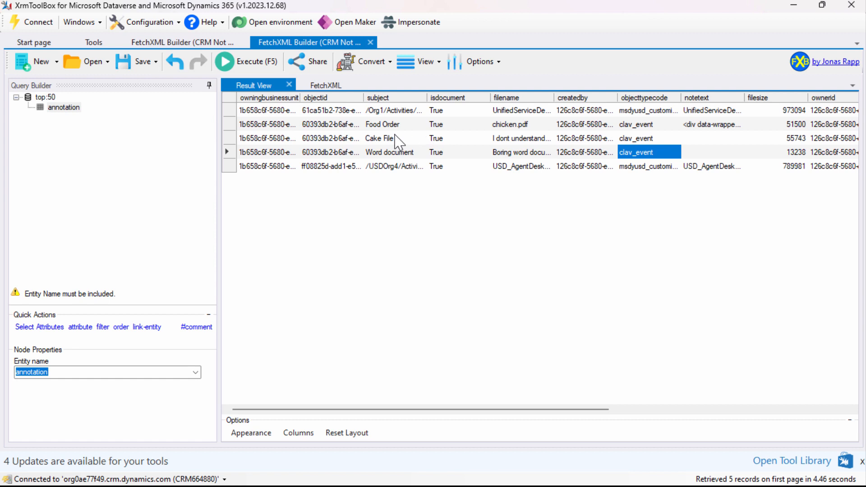
left_click_drag(554, 97, 605, 93)
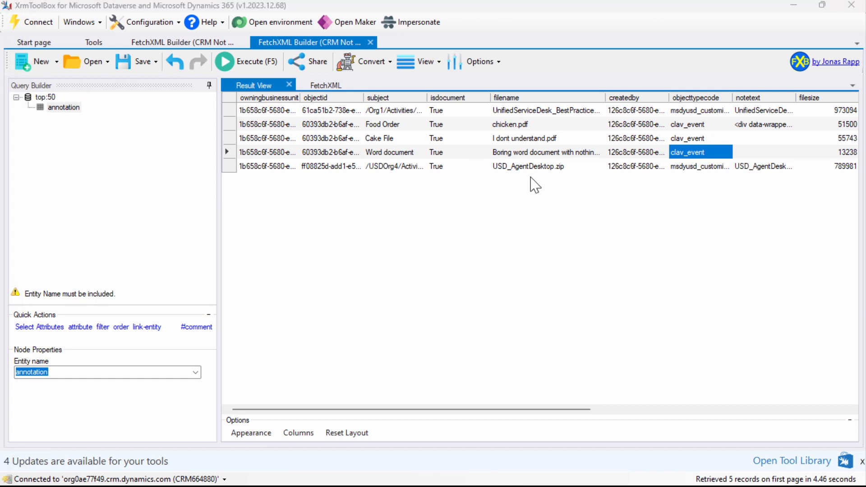
Add a filter to the annotation entity and select its empty condition
left_click(114, 330)
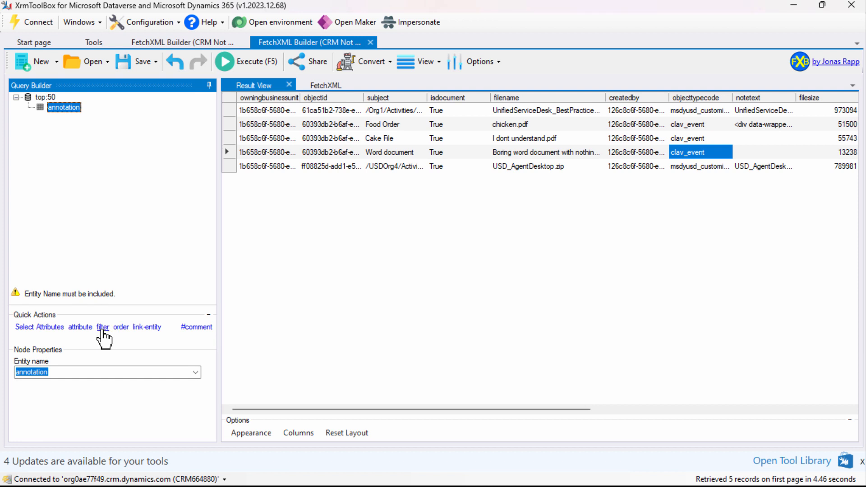
left_click(103, 328)
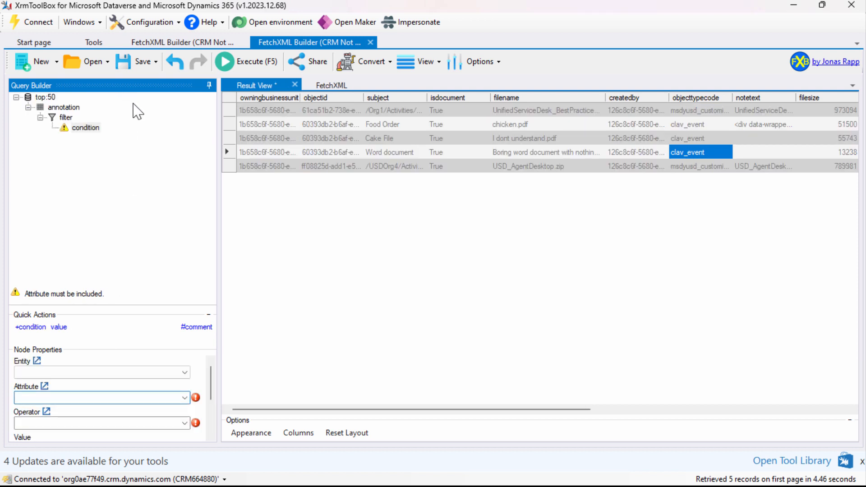
left_click(87, 129)
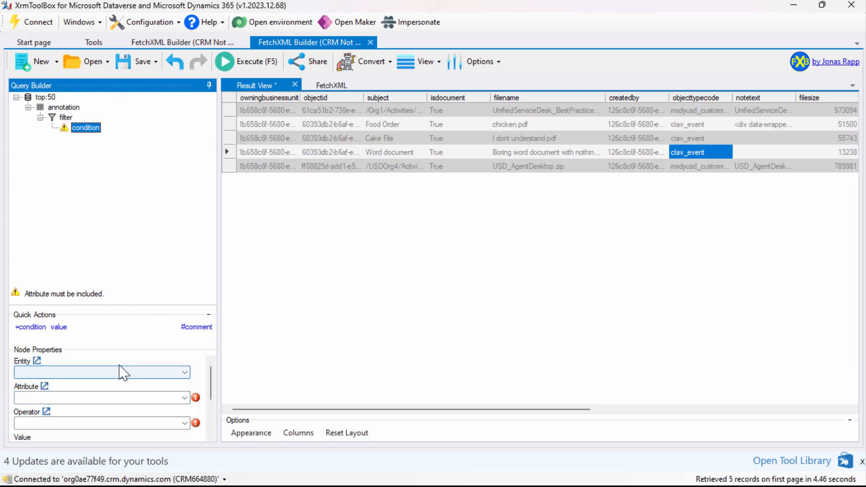
Set the condition's attribute to objectid and its operator to Equal, leaving the entity blank
left_click(187, 372)
left_click(186, 383)
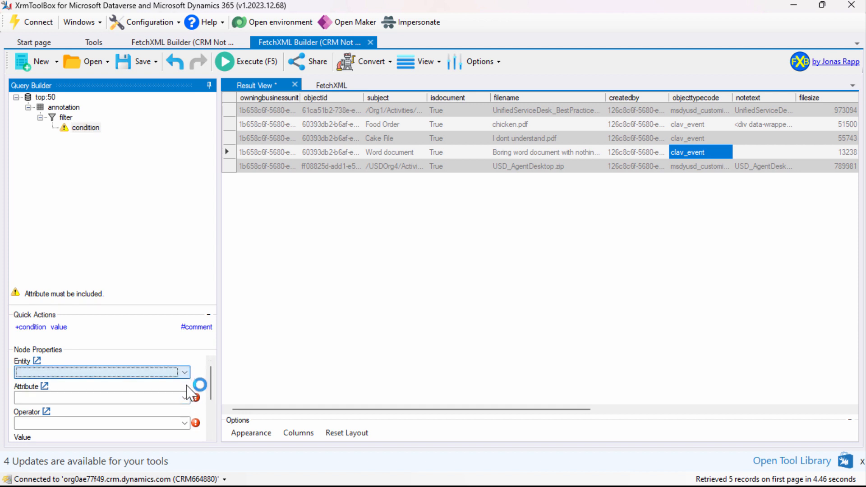
left_click(185, 395)
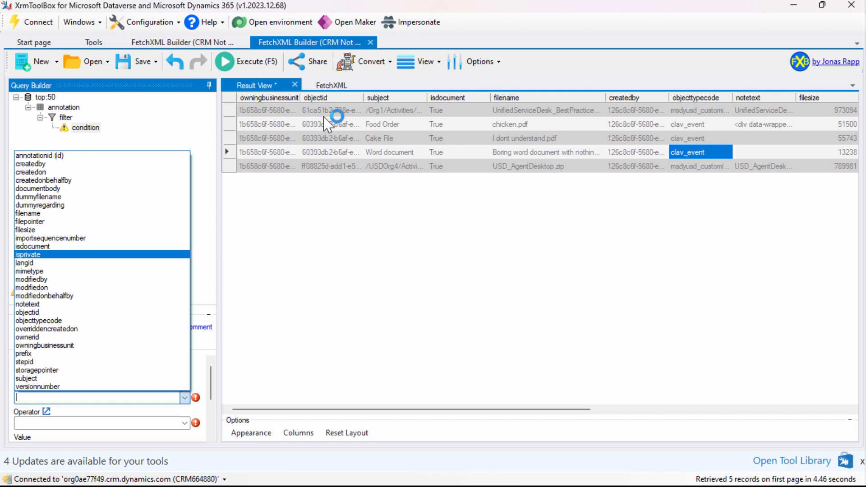
type("objectid")
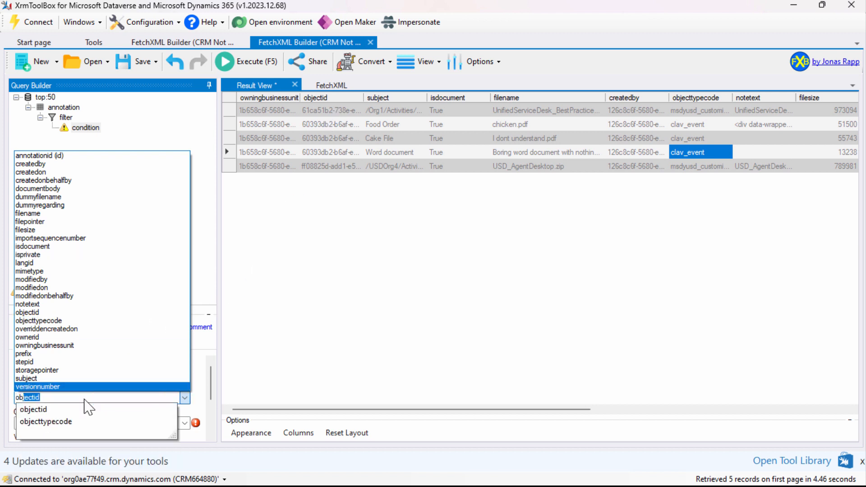
key("Return")
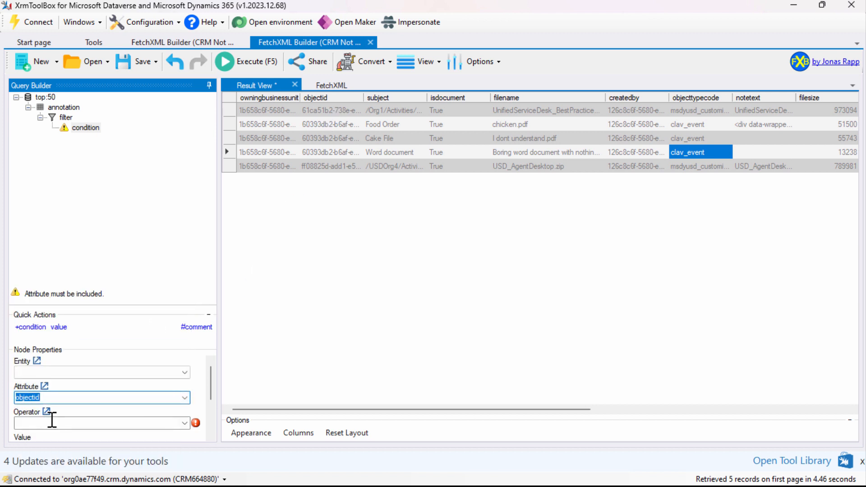
left_click(52, 421)
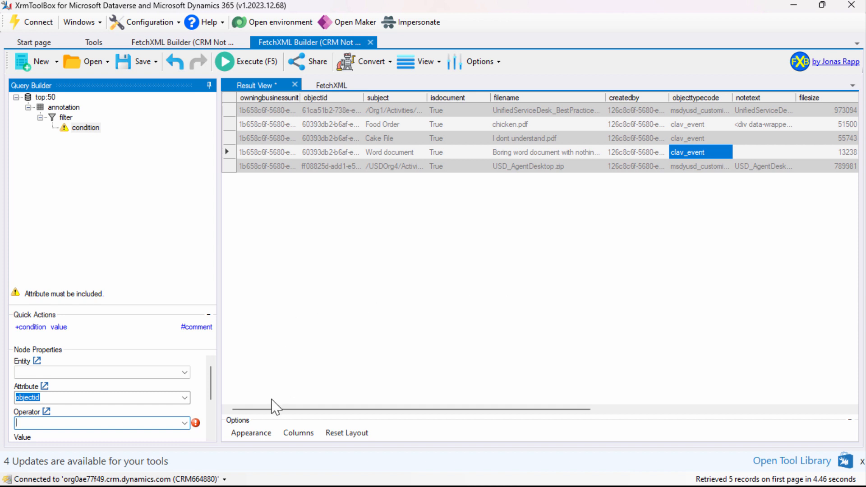
left_click(183, 425)
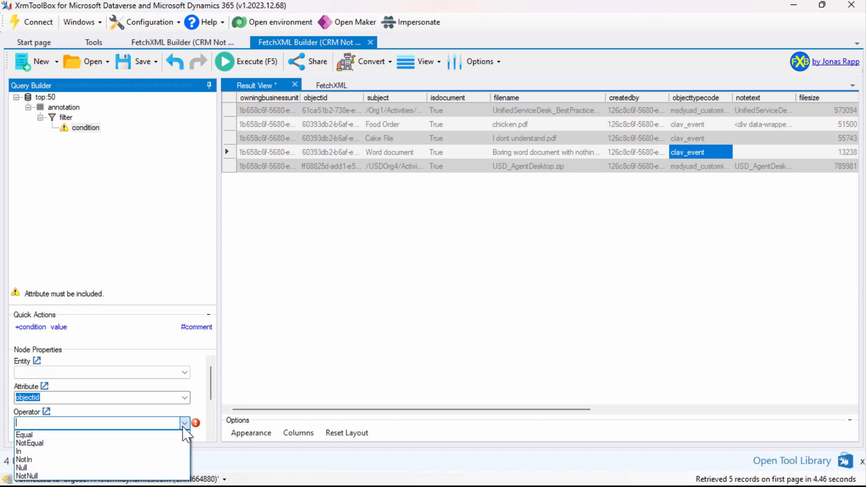
left_click(145, 442)
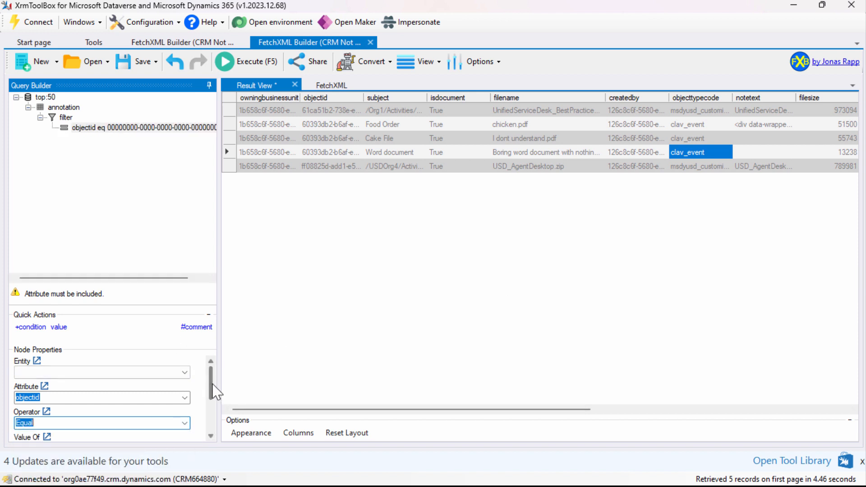
Copy the Word document note's objectid into the condition as its value, 60393db2-b6af-ee11-a569-6045bd006eb8, and run the query
scroll(211, 381, "down", 3)
left_click(342, 153)
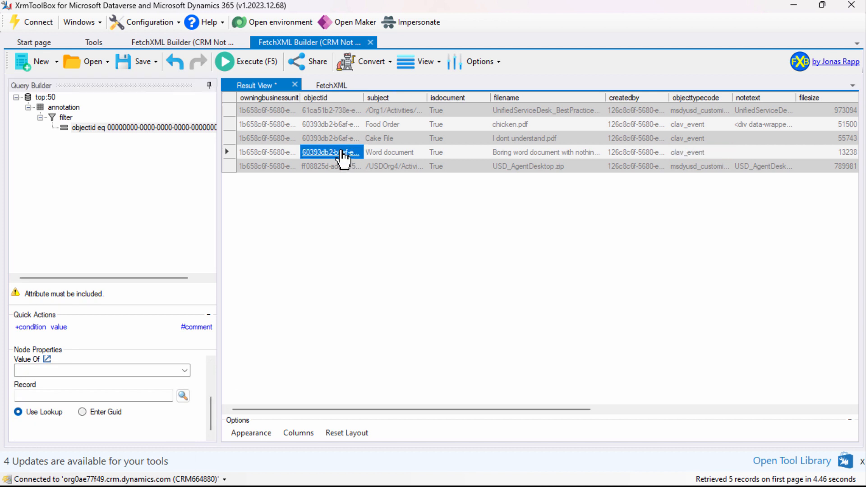
right_click(343, 155)
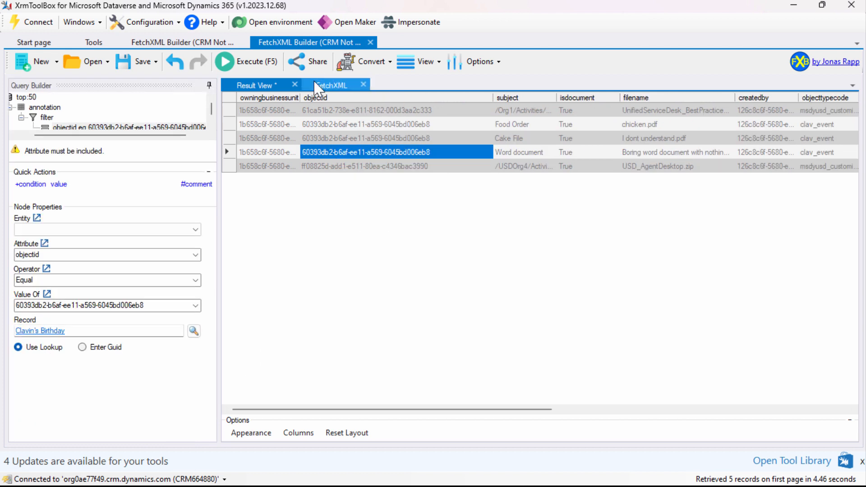
left_click(260, 67)
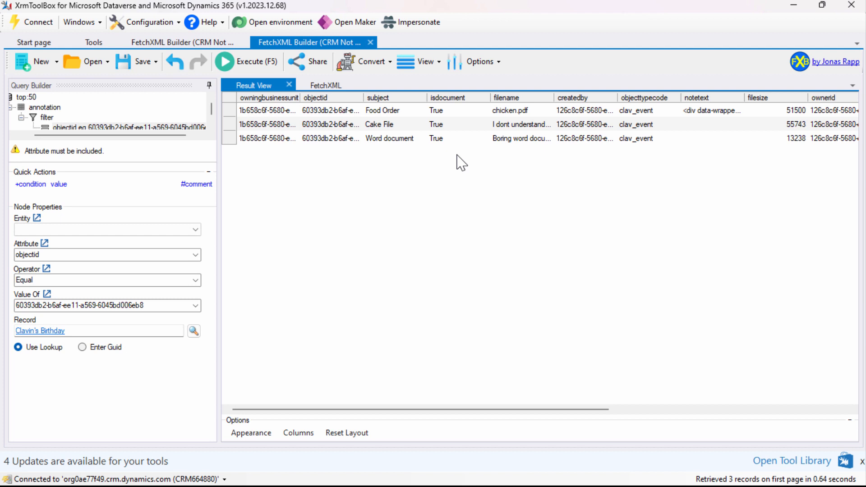
Add a second filter of type "and" to the annotation entity and give it an empty condition
left_click(335, 89)
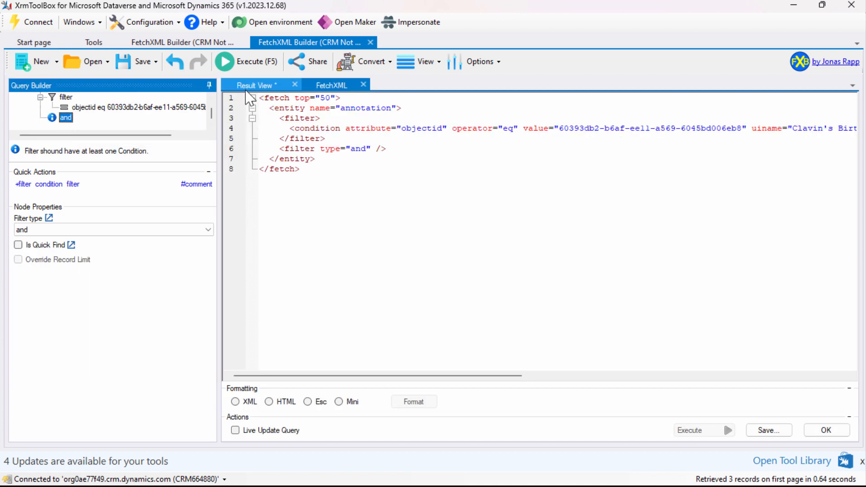
left_click(246, 88)
left_click(64, 121)
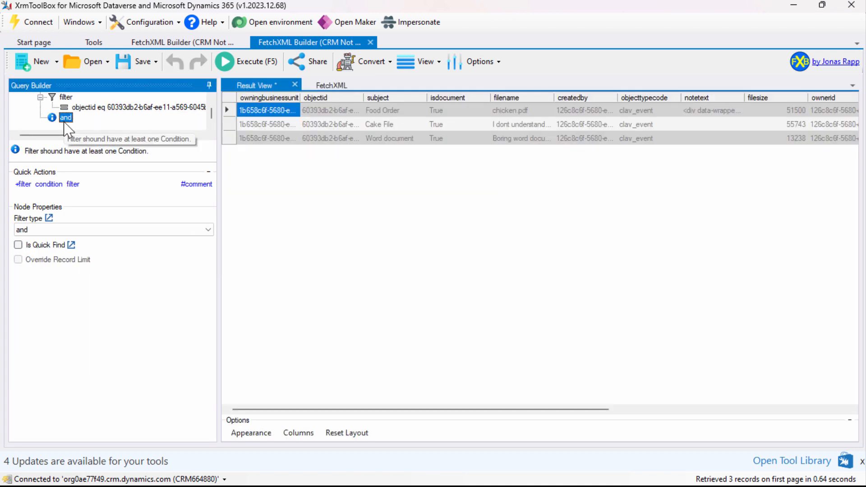
left_click(50, 184)
Check the mimetype column in the results and set the new condition's attribute to mimetype with the operator Equal
mouse_move(208, 258)
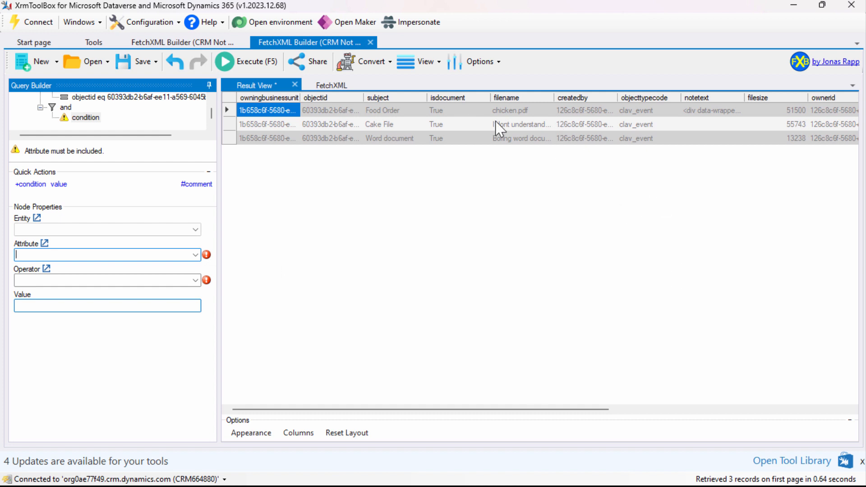
left_click_drag(497, 409, 736, 428)
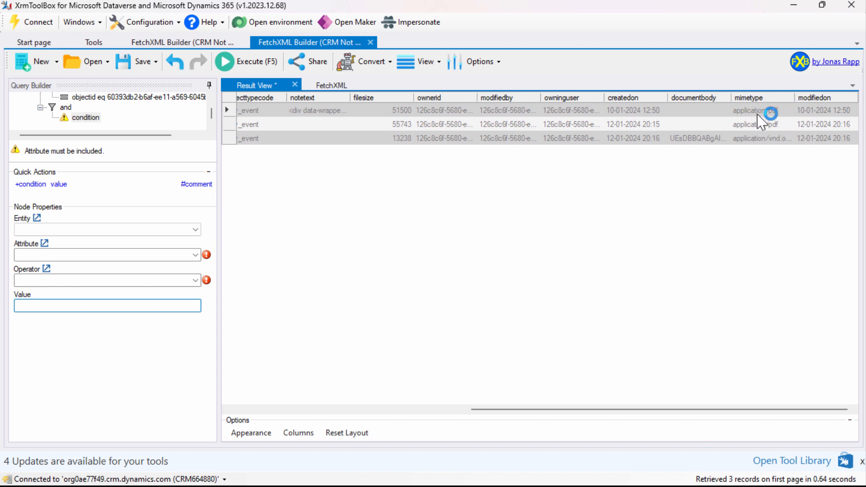
left_click(195, 255)
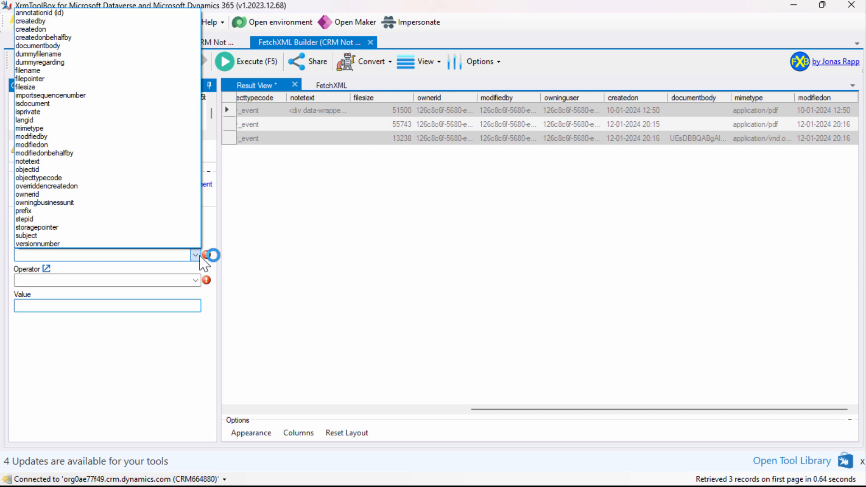
type("mimetype")
key("Return")
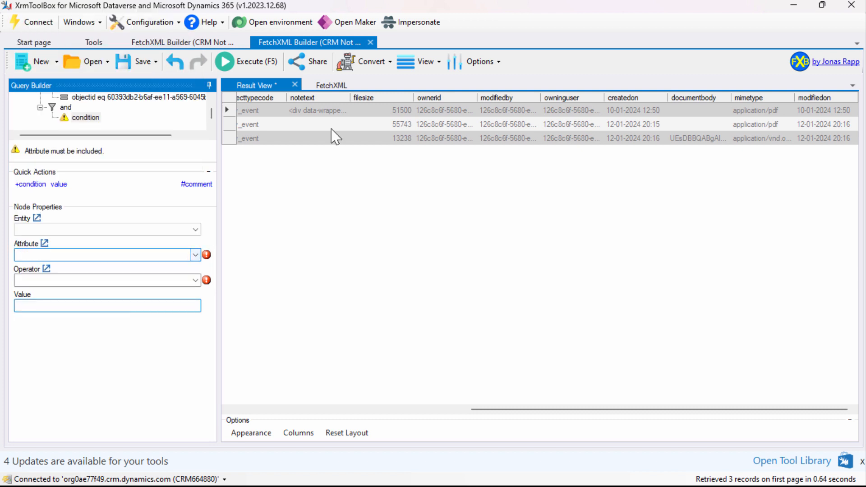
left_click(195, 255)
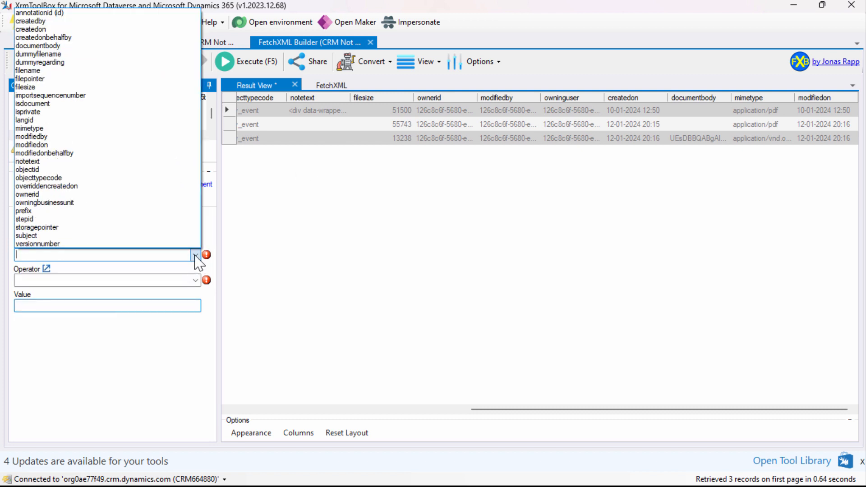
type("mi")
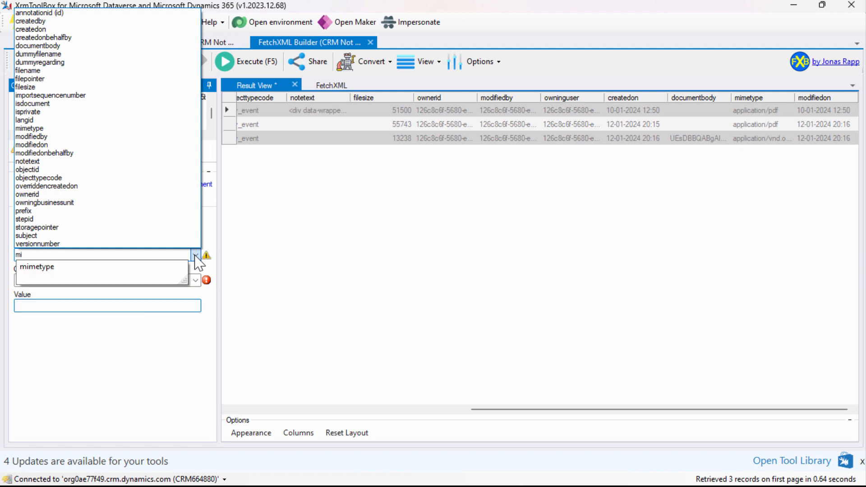
left_click(36, 271)
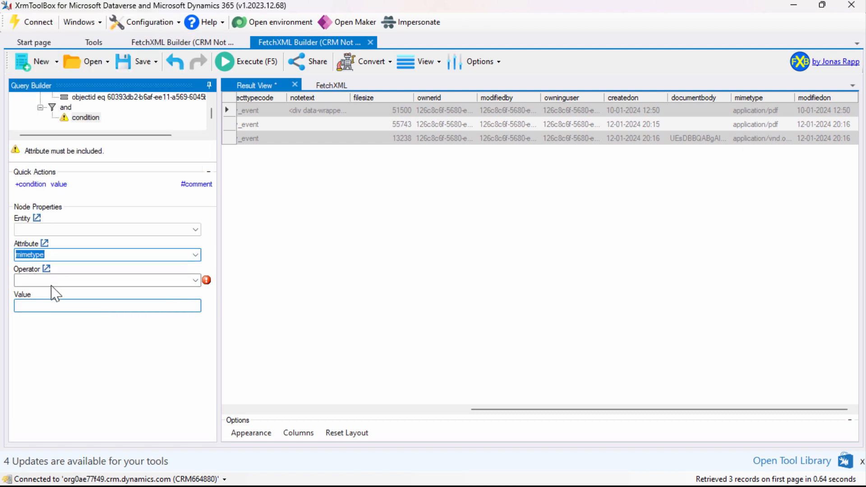
left_click(195, 280)
left_click(113, 291)
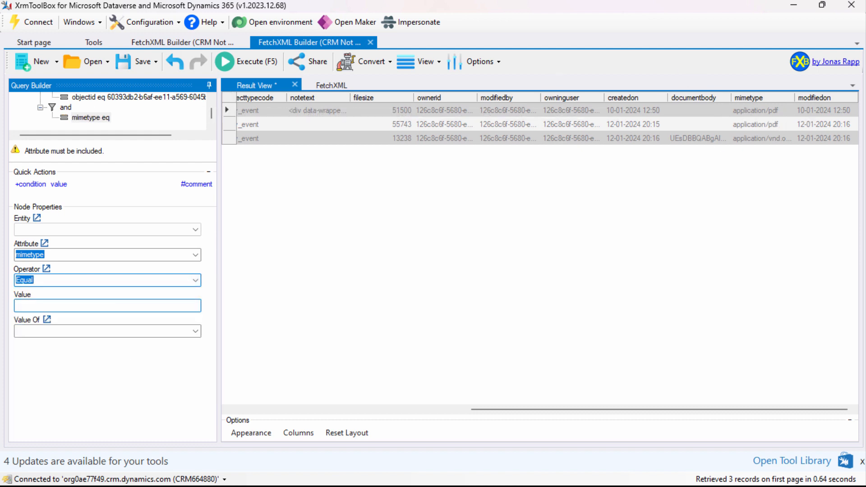
Enter application/pdf as the mimetype condition's value and run the query
key("alt+Tab")
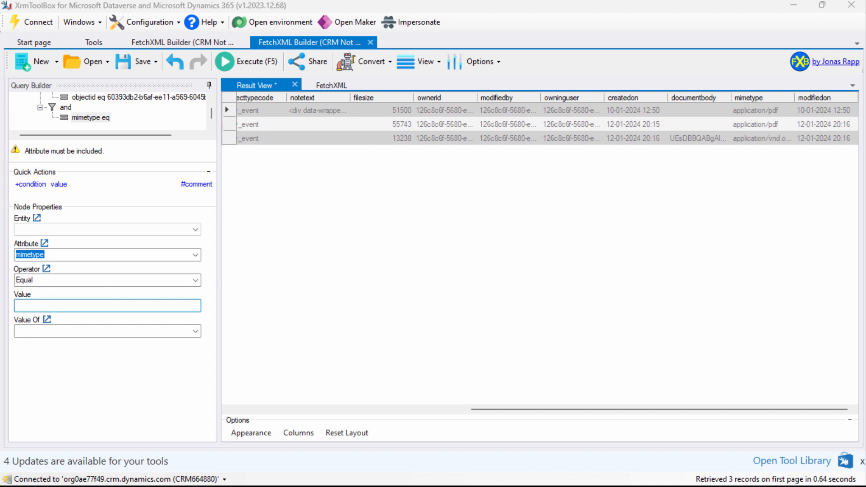
left_click(70, 305)
type("application/pdf")
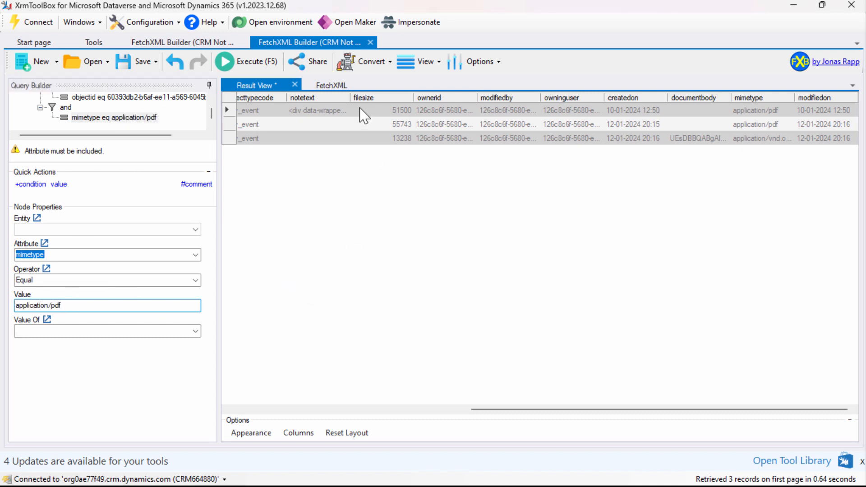
left_click(248, 61)
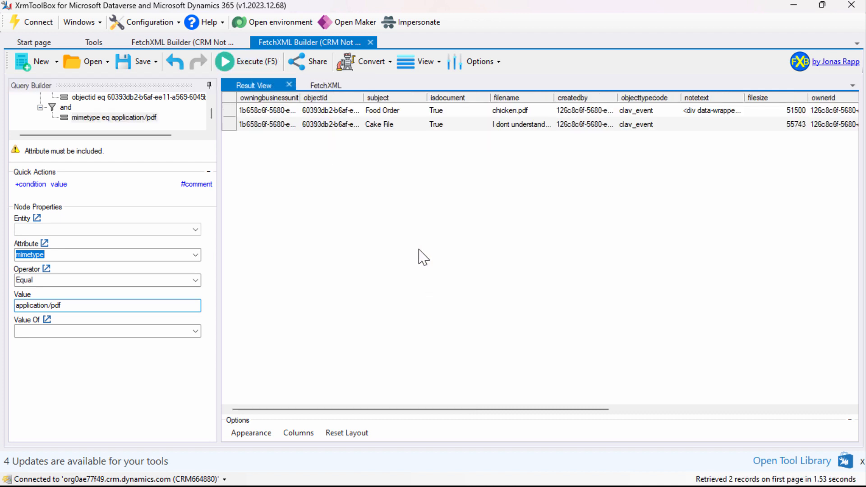
Examine the generated FetchXML alongside the query results, selecting the full query text from the opening to the closing fetch tag
left_click(325, 87)
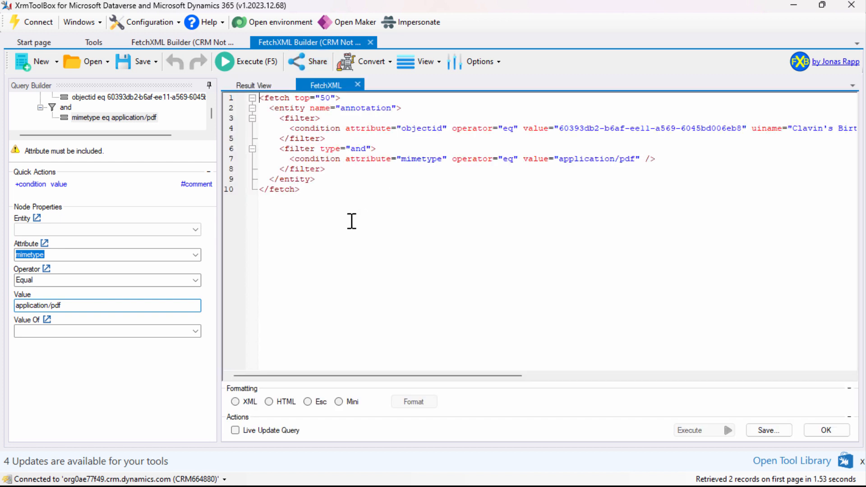
left_click_drag(337, 188, 242, 90)
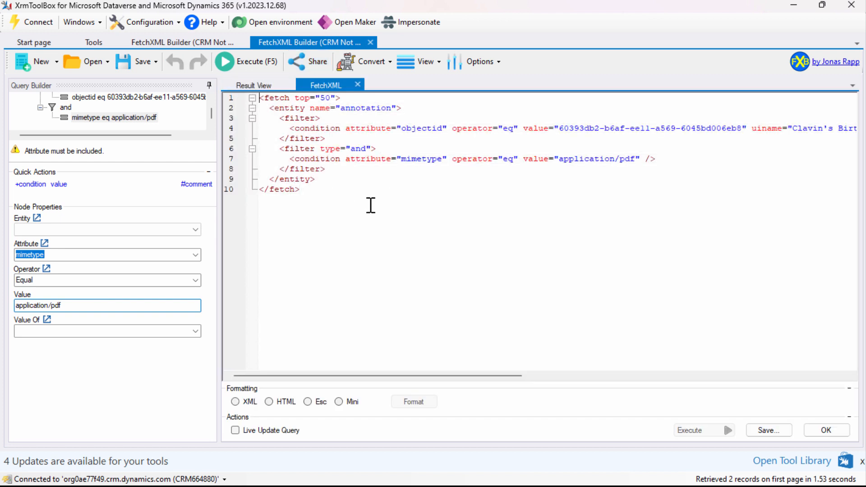
left_click(267, 85)
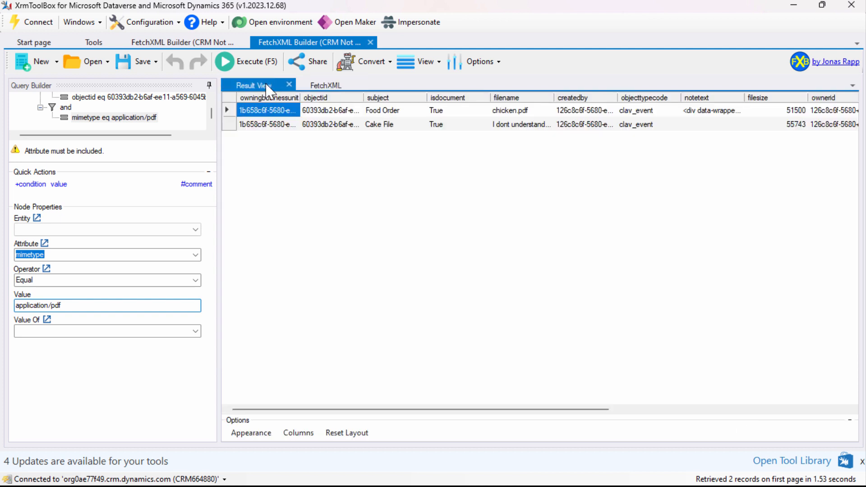
left_click(318, 88)
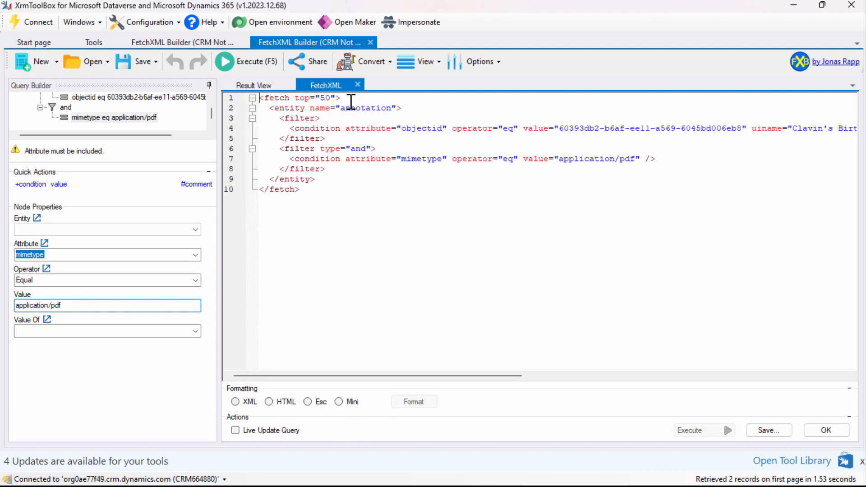